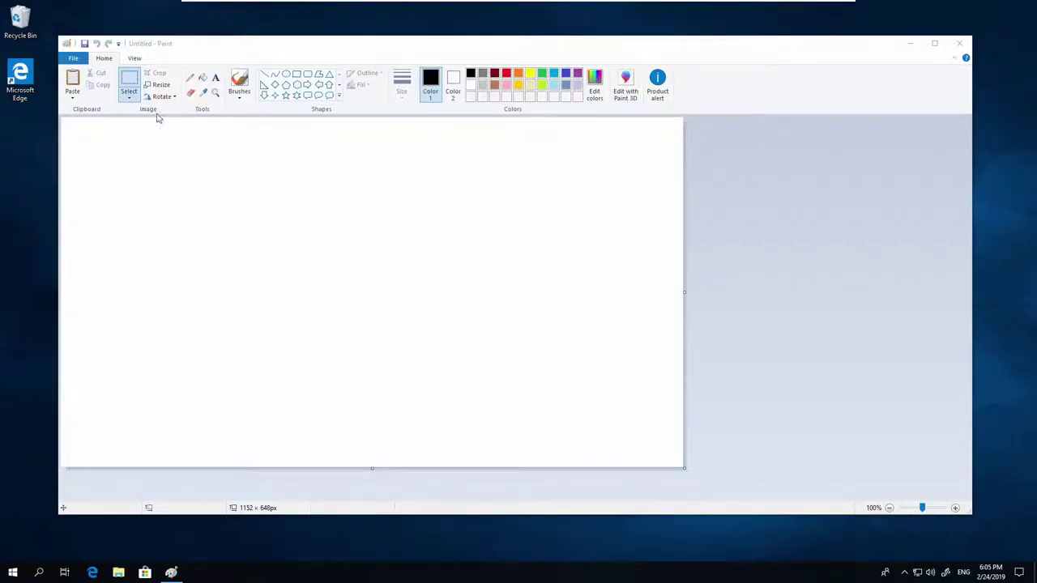
- Paste the captured full-screen screenshots into the Paint canvas, one after another
click(73, 84)
click(73, 81)
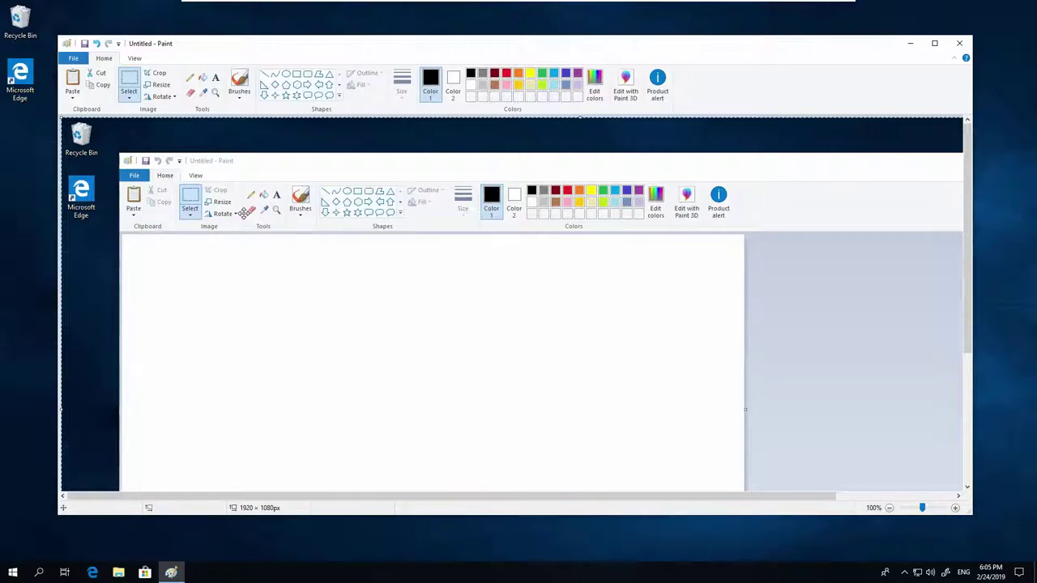
click(74, 81)
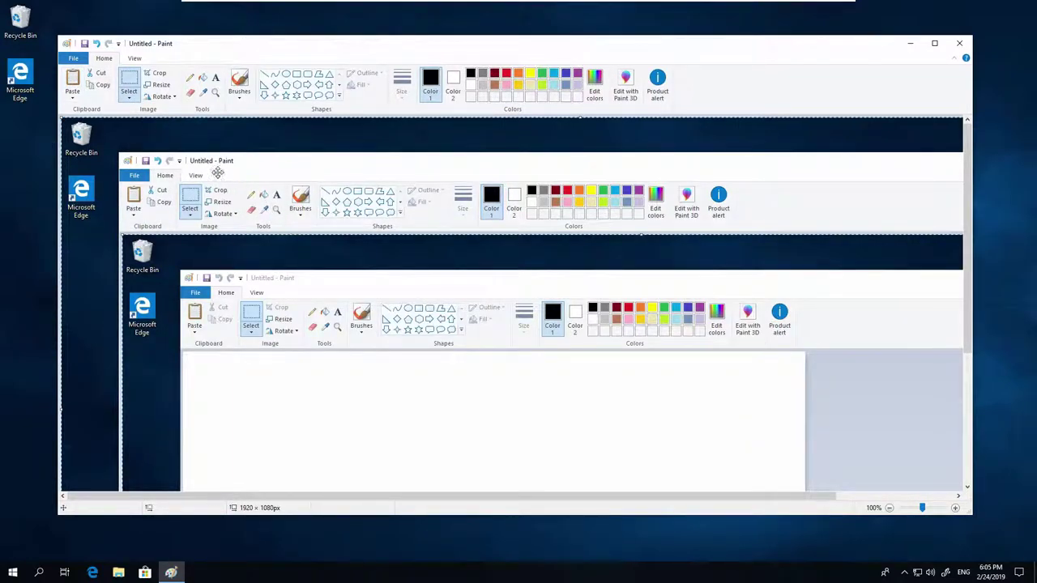
click(73, 81)
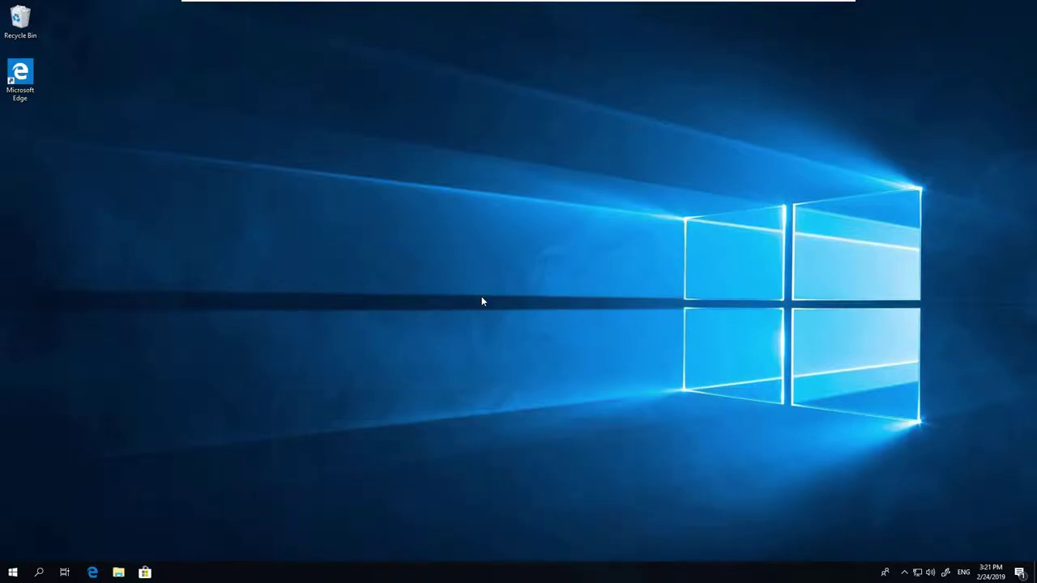
- Open Paint from the desktop and paste the captured screenshot into the blank canvas
click(13, 572)
text(paint)
key(Return)
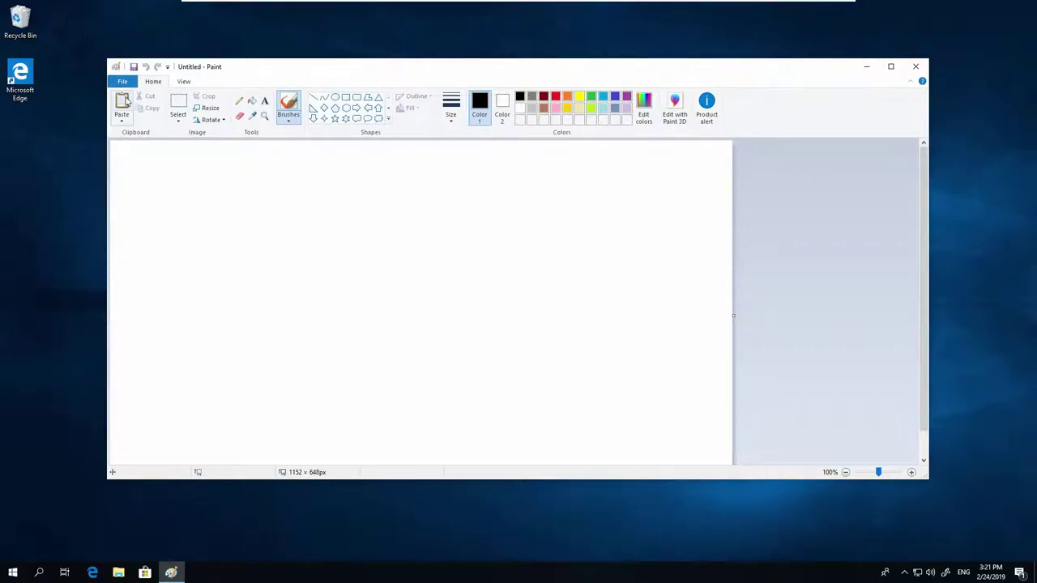
click(123, 102)
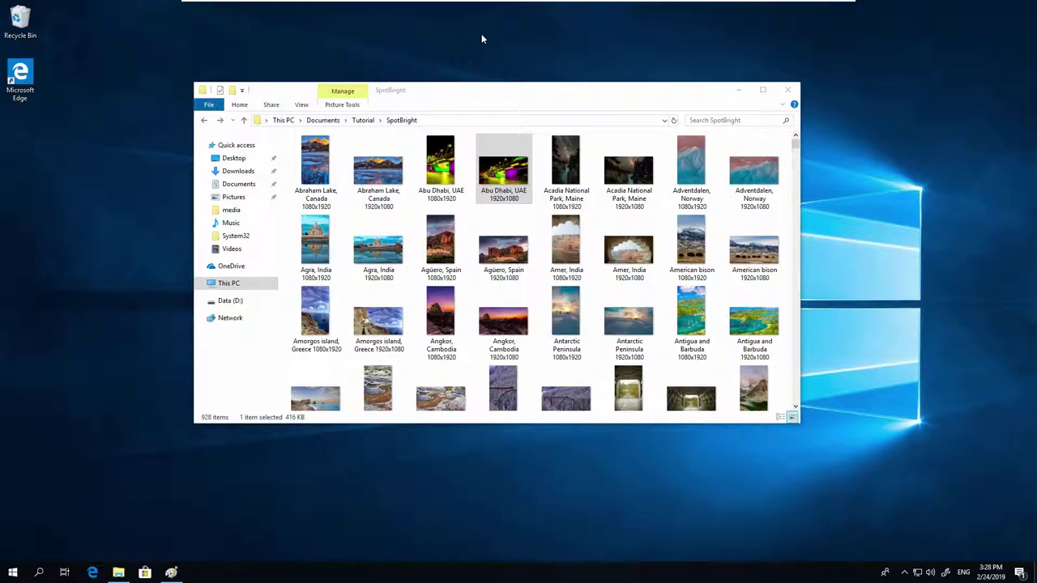
- Capture only the active SpotBright folder window and paste the screenshot into Paint
click(253, 366)
key(alt+Print)
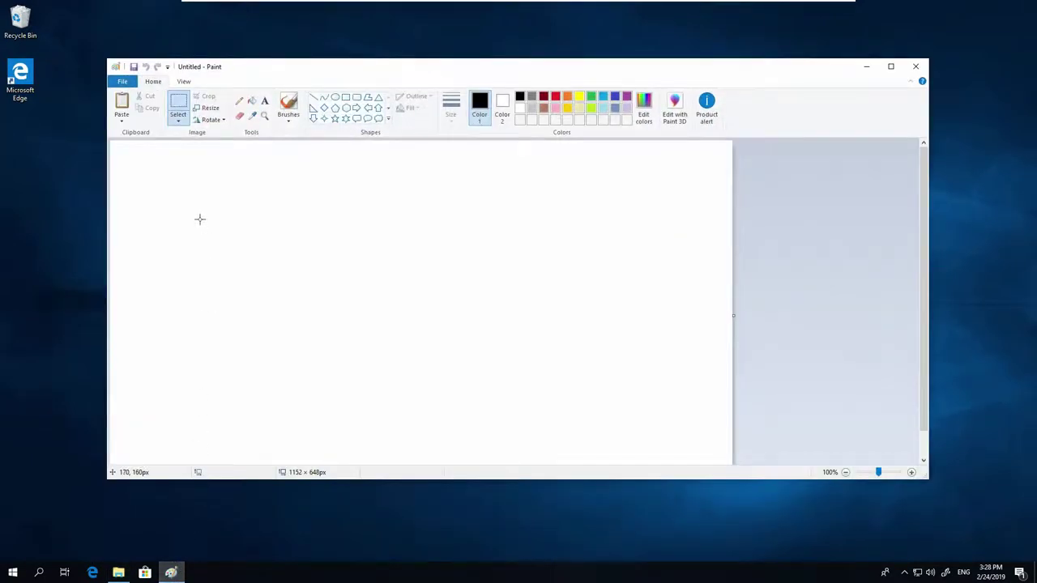
click(123, 104)
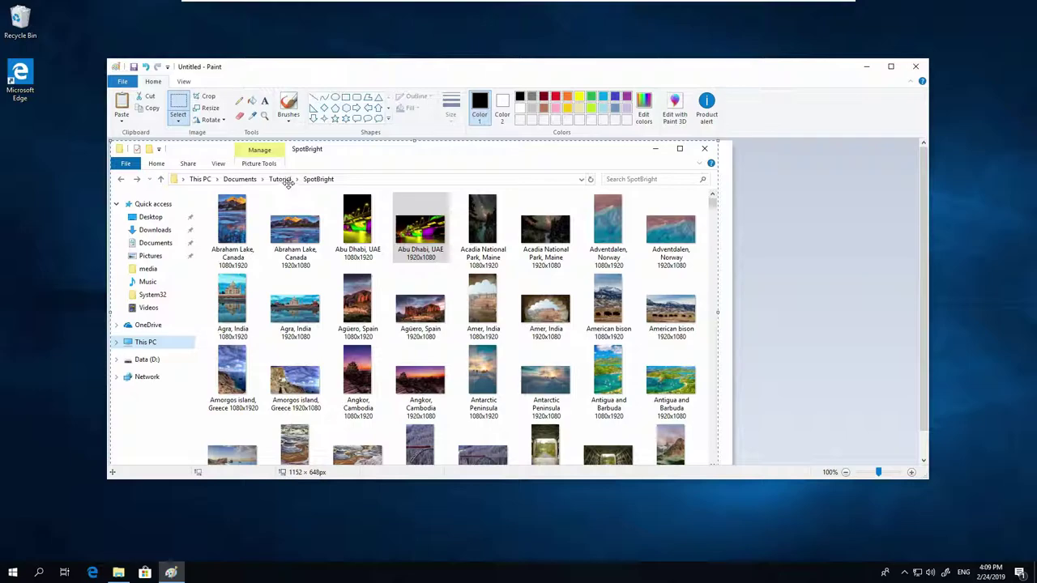
- Start a new blank picture without saving the pasted screenshot, and minimize Paint
click(122, 82)
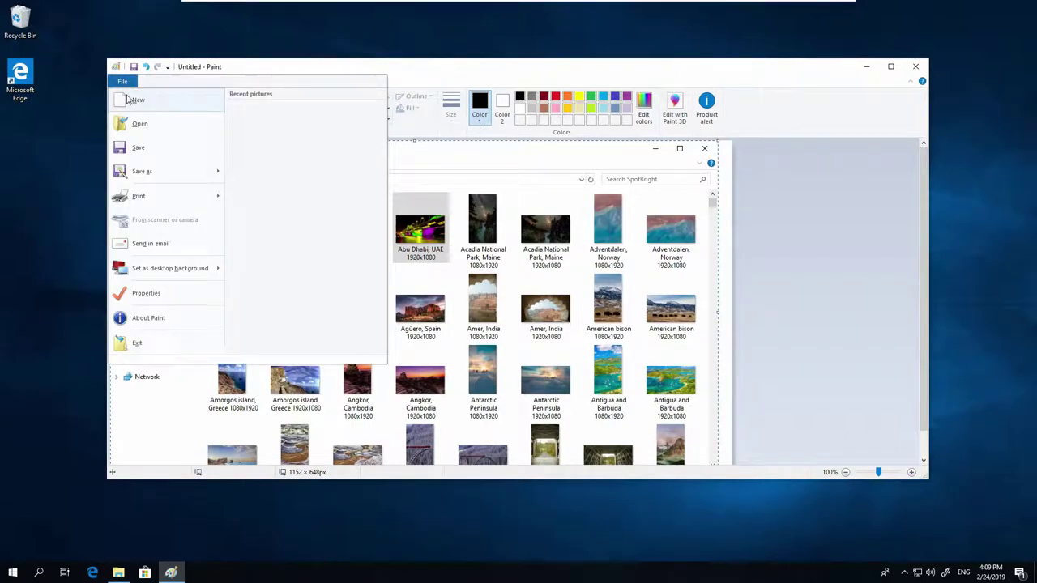
click(134, 99)
click(526, 276)
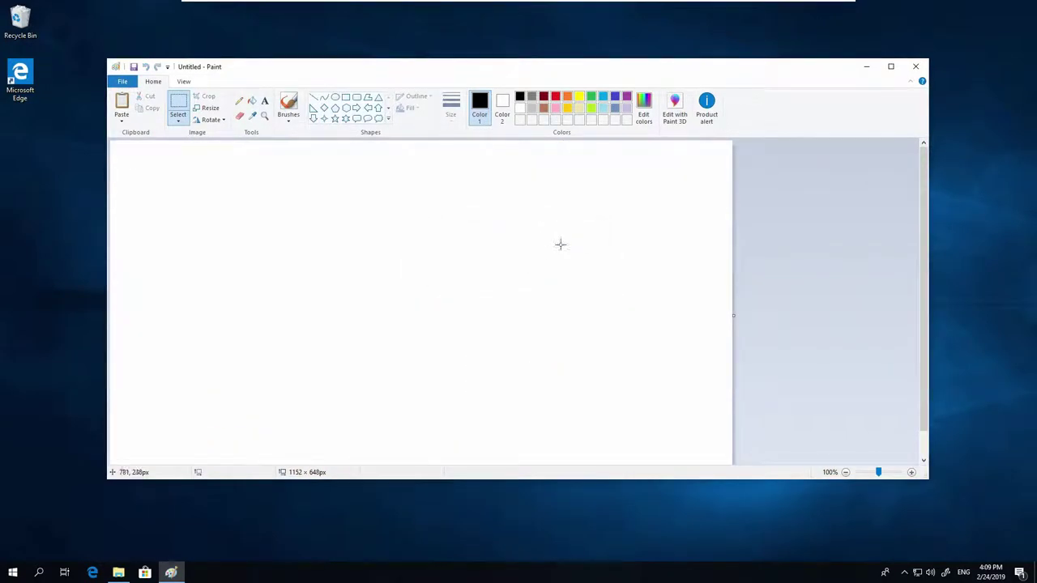
click(866, 66)
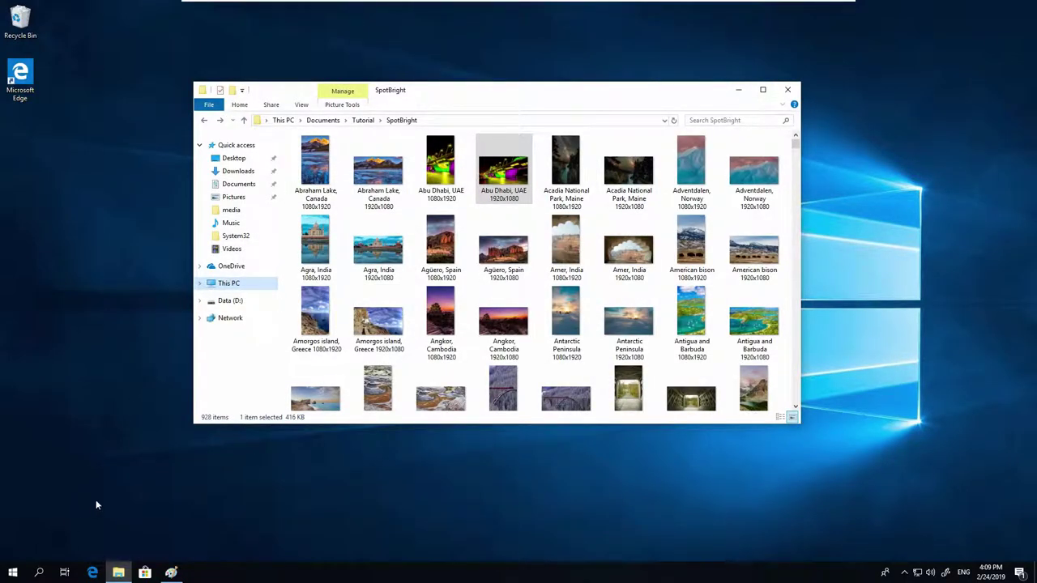
- Search for the Snipping Tool and open it
click(14, 573)
text(sni)
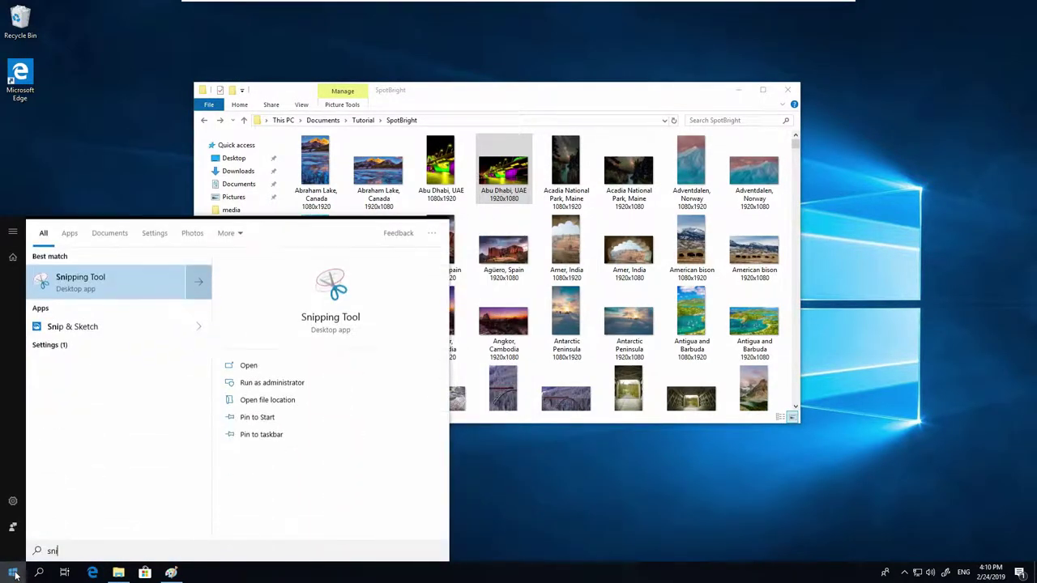
text(pping tool)
key(Return)
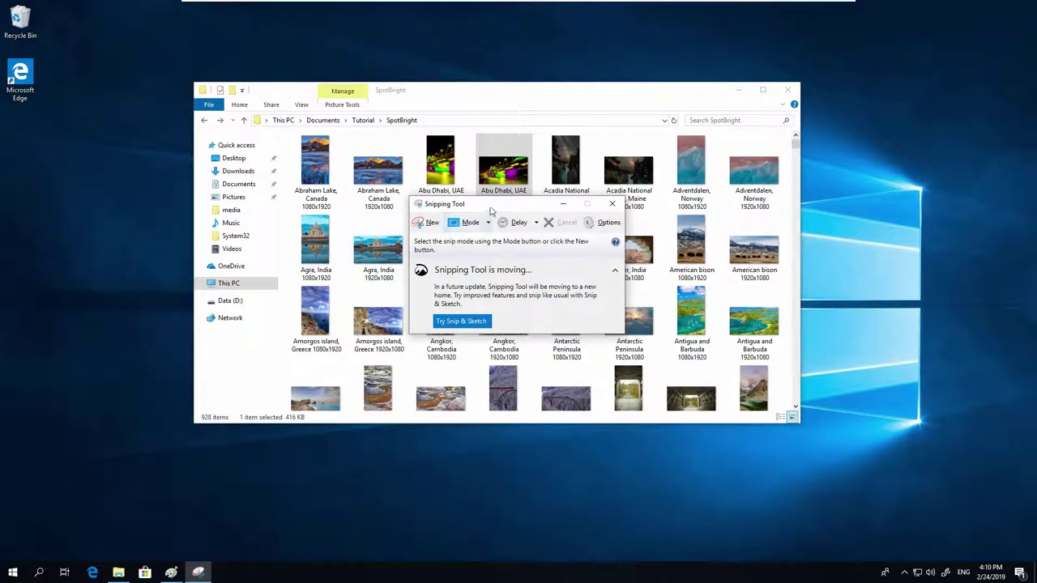
- Capture a rectangular snip around the Abu Dhabi and Agüero thumbnails in the SpotBright folder
drag(512, 210, 512, 214)
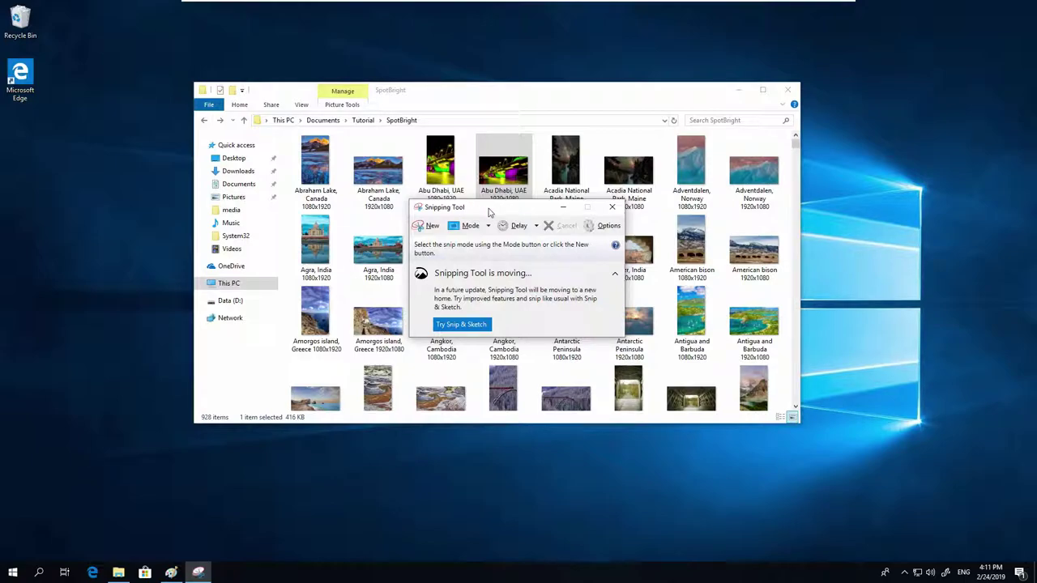
click(430, 230)
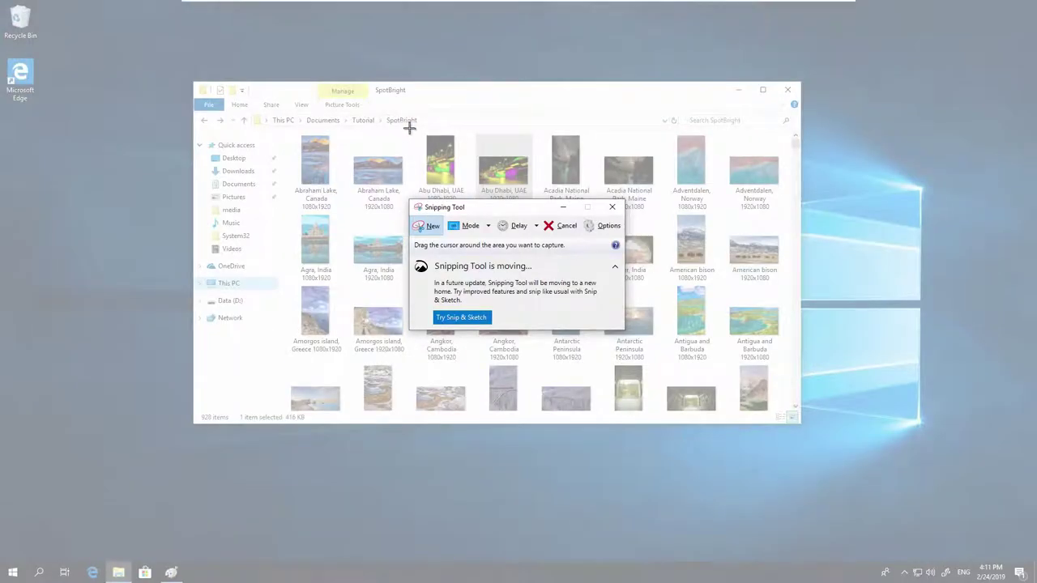
drag(409, 128, 536, 289)
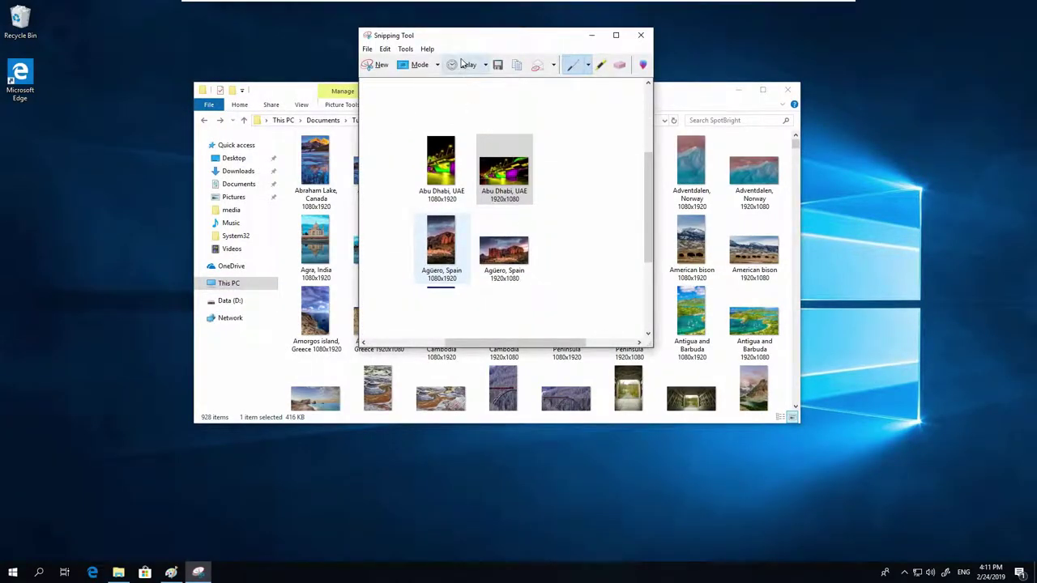
- Capture a roughly circular free-form snip around the middle thumbnails of the SpotBright folder
click(437, 64)
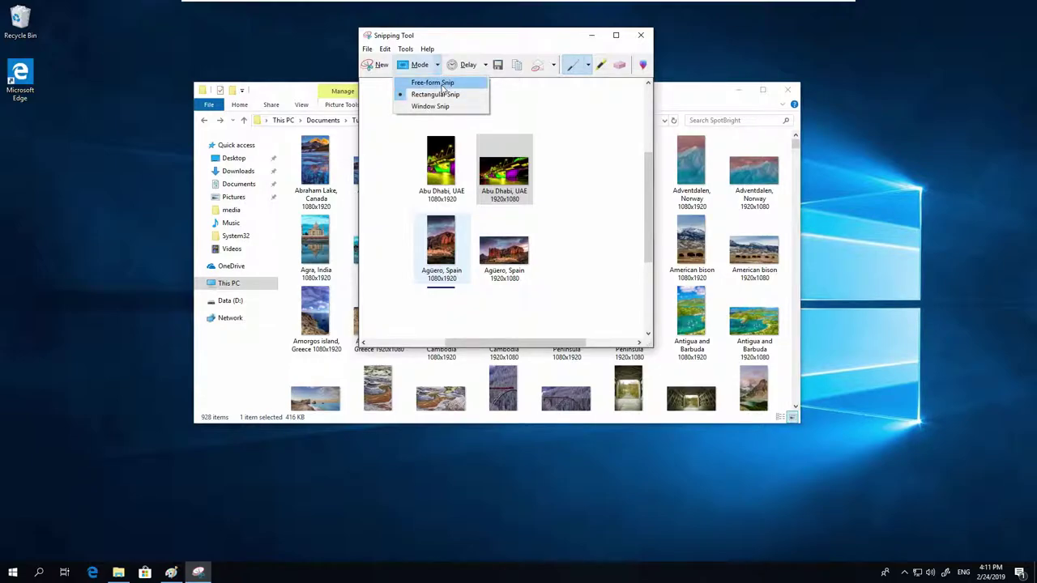
click(443, 85)
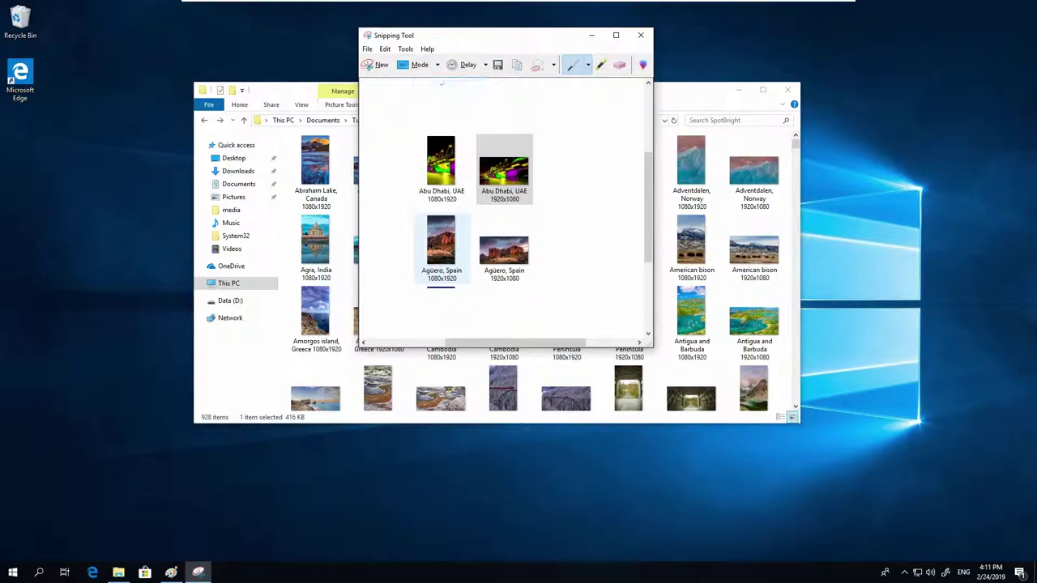
click(374, 65)
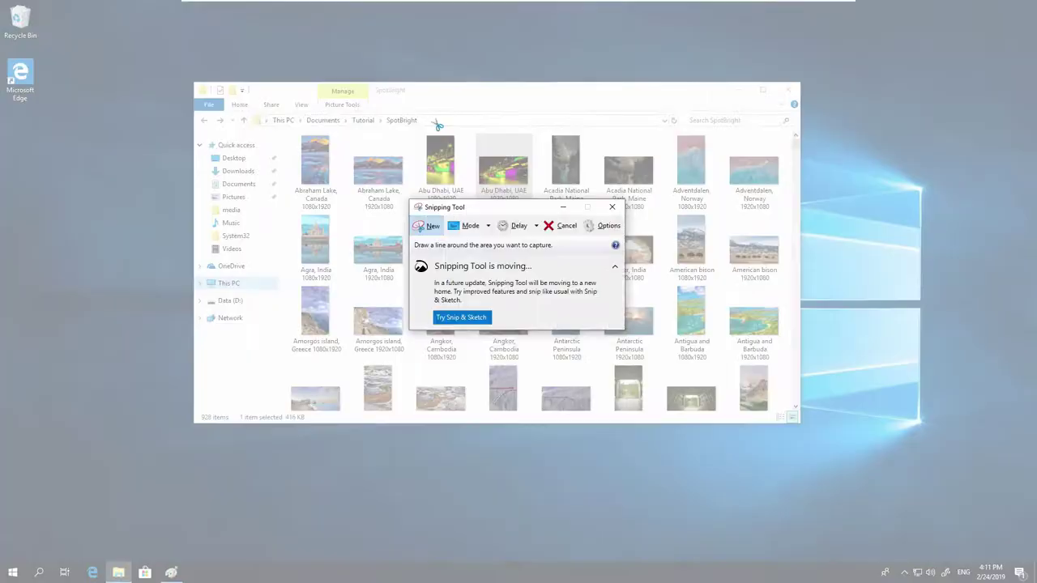
mouse_move(437, 130)
mouse_down()
mouse_move(397, 140)
mouse_move(356, 319)
mouse_move(688, 324)
mouse_move(508, 98)
mouse_move(397, 134)
mouse_move(387, 154)
mouse_up()
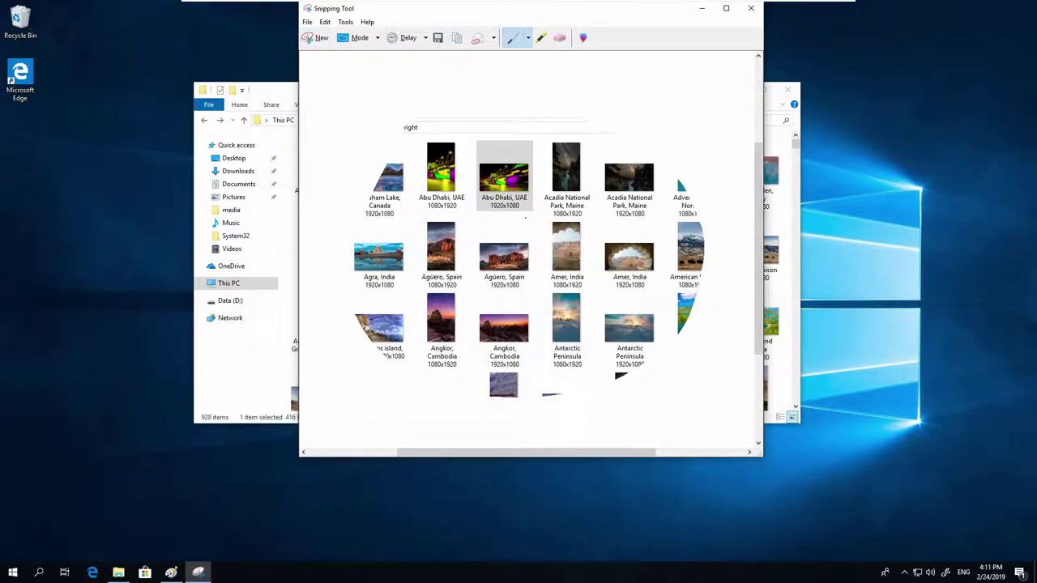
- Switch to Window Snip mode and capture the whole SpotBright folder window
click(378, 38)
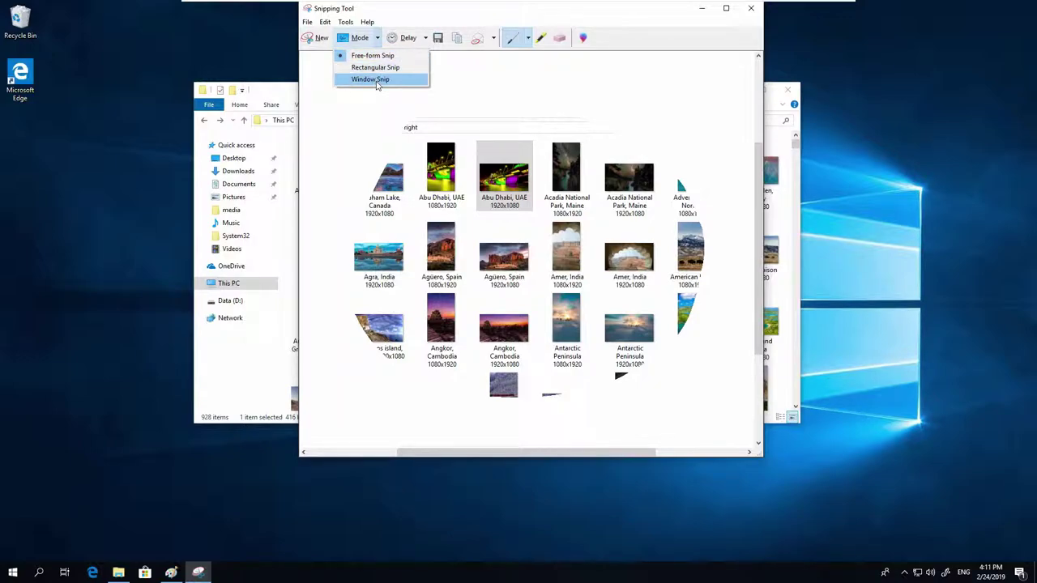
click(376, 80)
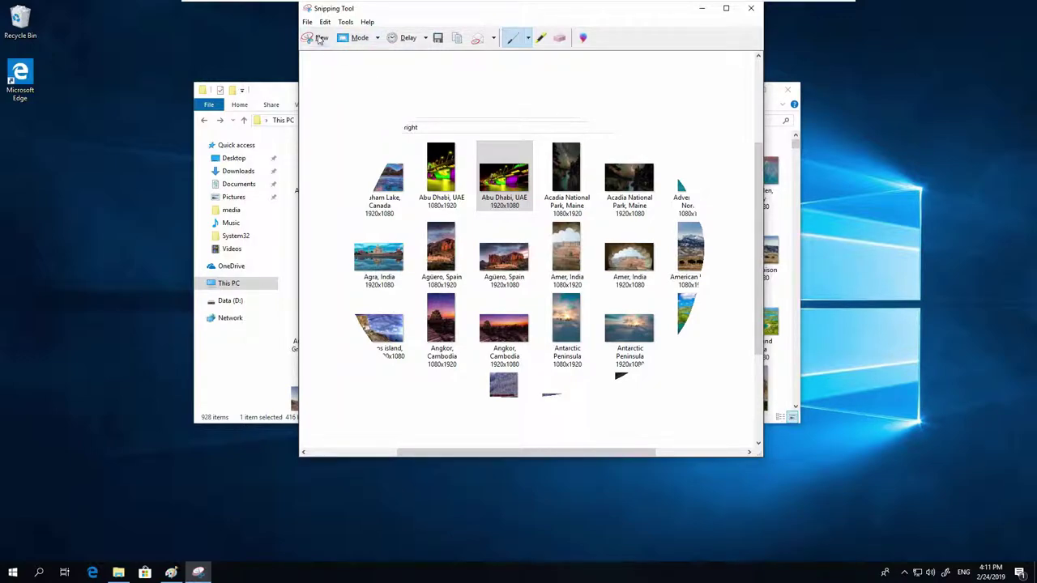
click(318, 38)
click(454, 90)
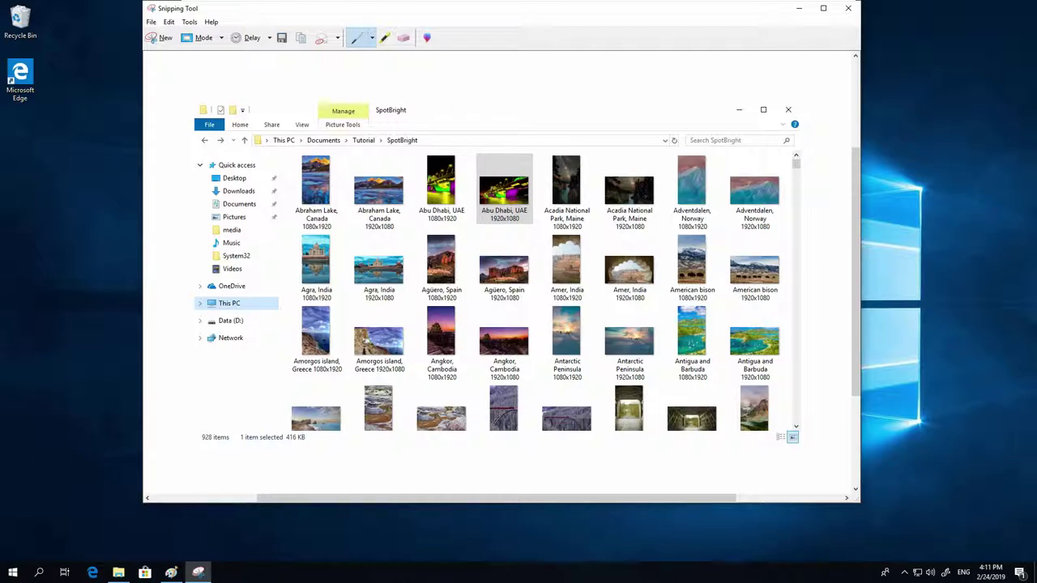
- Capture a rectangular snip of the Abraham Lake and Agra thumbnails using a 5-second delay
click(220, 38)
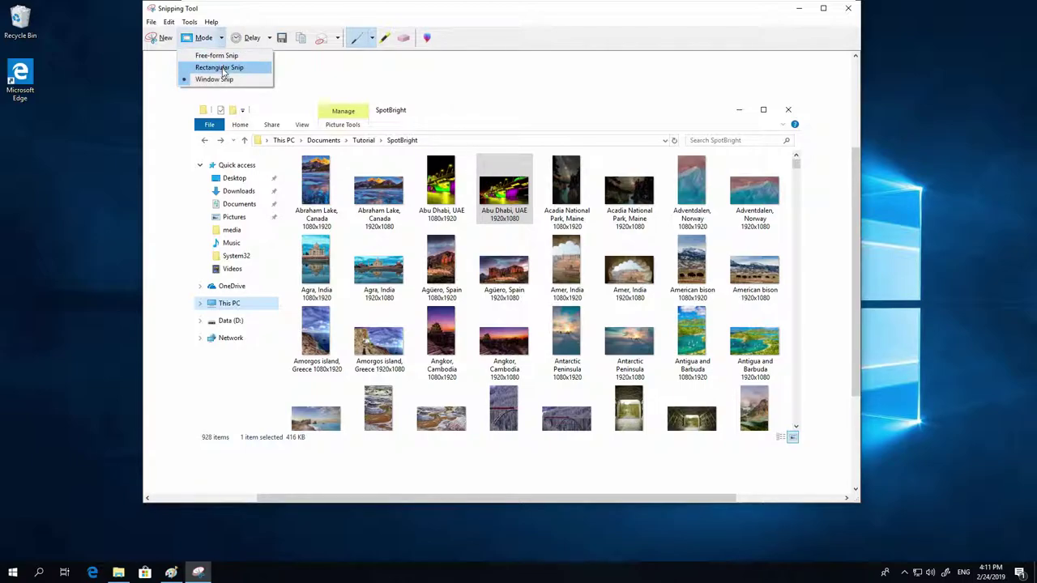
click(221, 68)
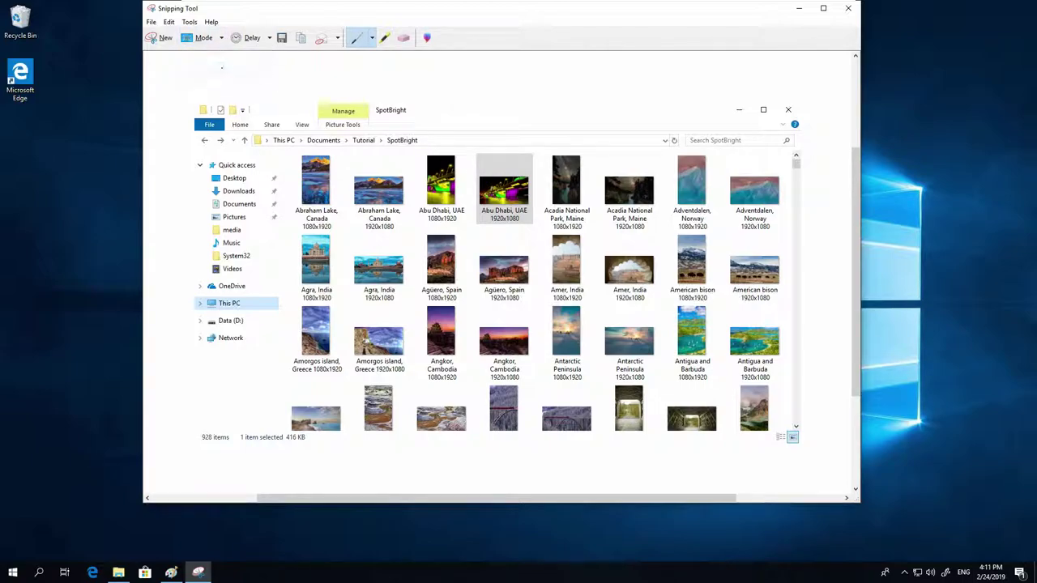
click(270, 38)
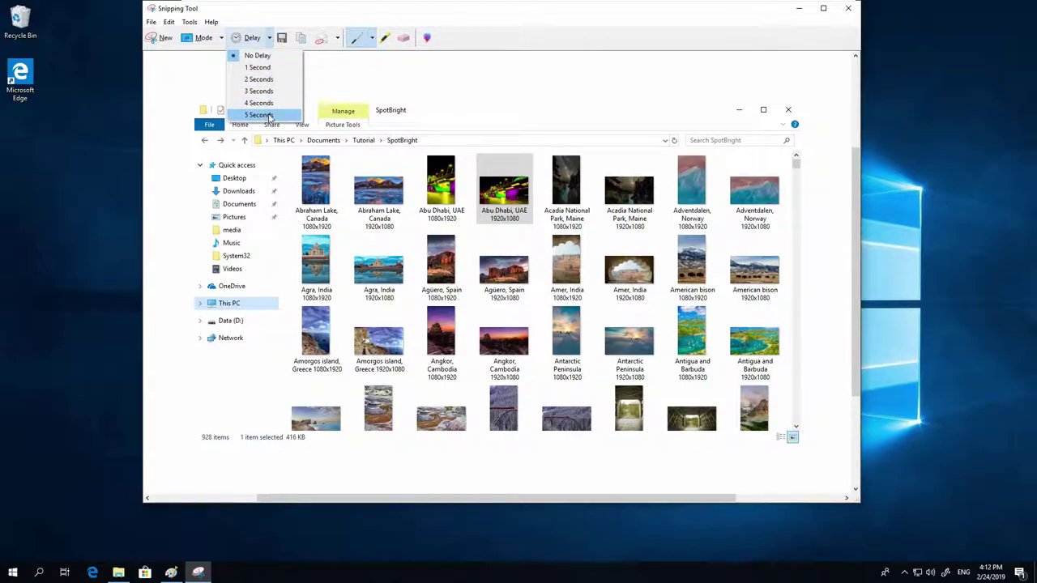
click(264, 114)
click(165, 38)
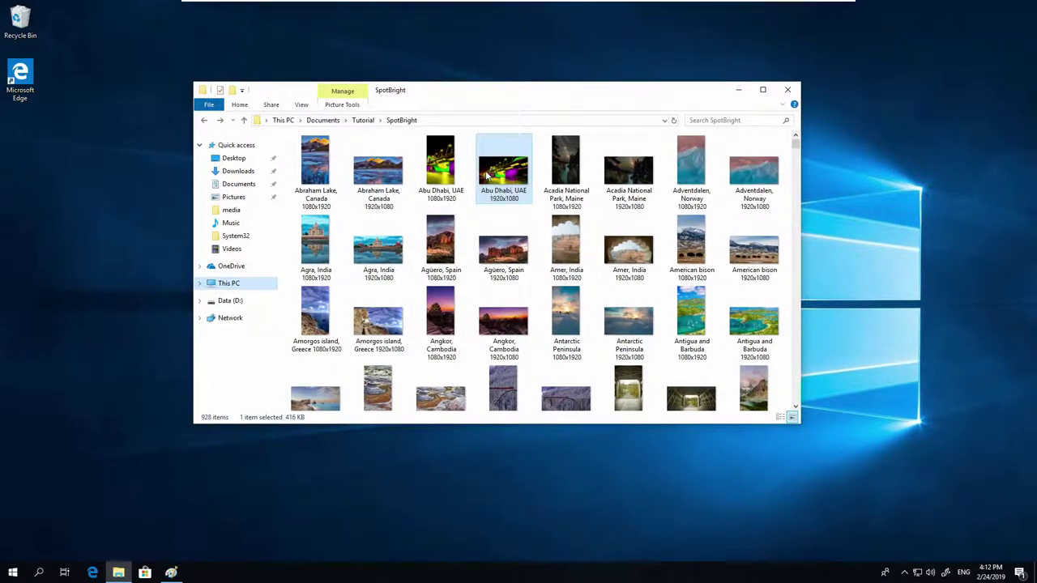
mouse_move(488, 175)
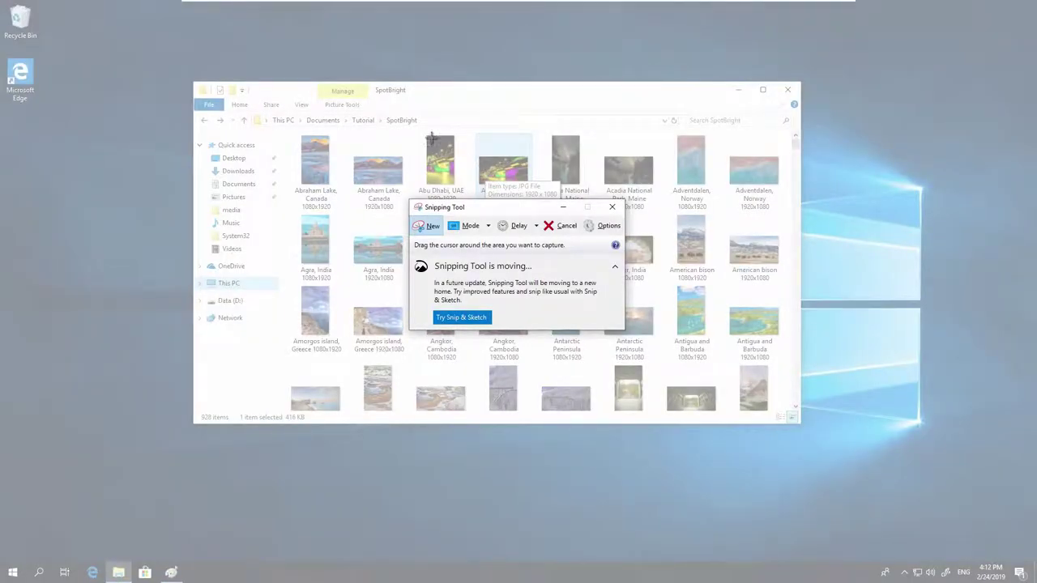
drag(288, 133, 413, 285)
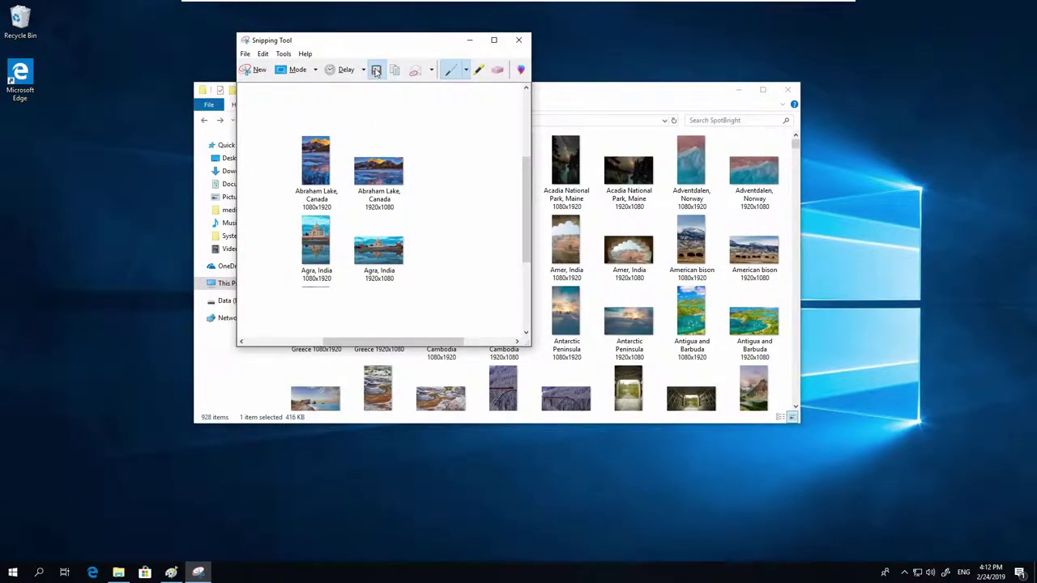
- Save the snip as a PNG named "My Screenshot" in the Pictures folder
click(375, 71)
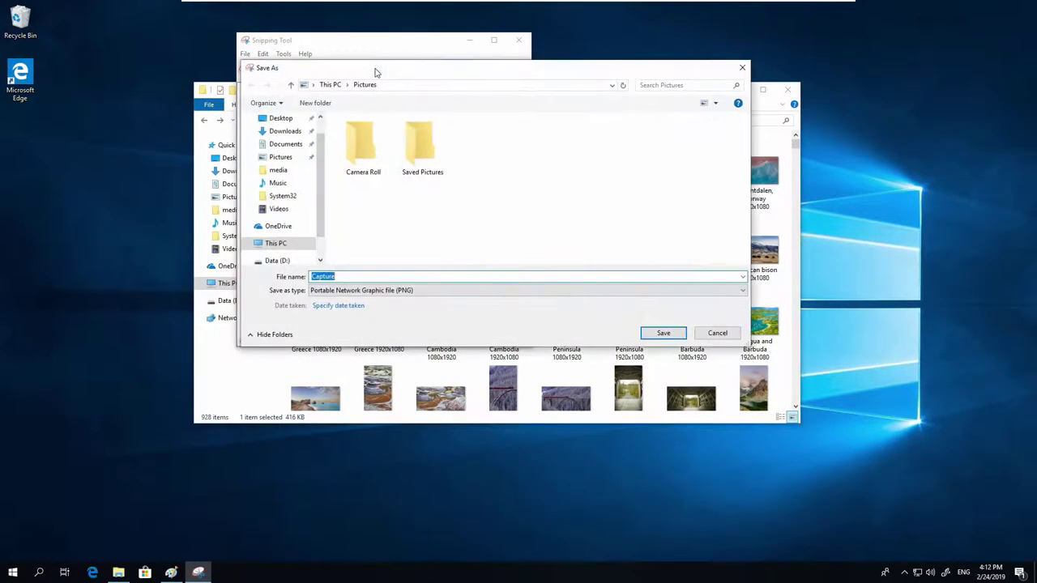
click(281, 158)
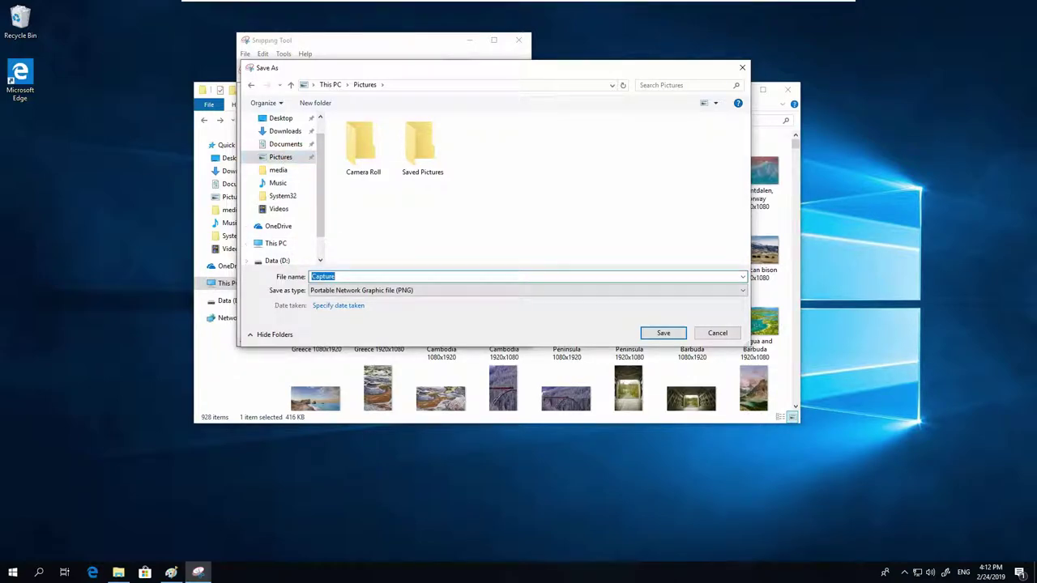
text(My Screenshot)
click(664, 333)
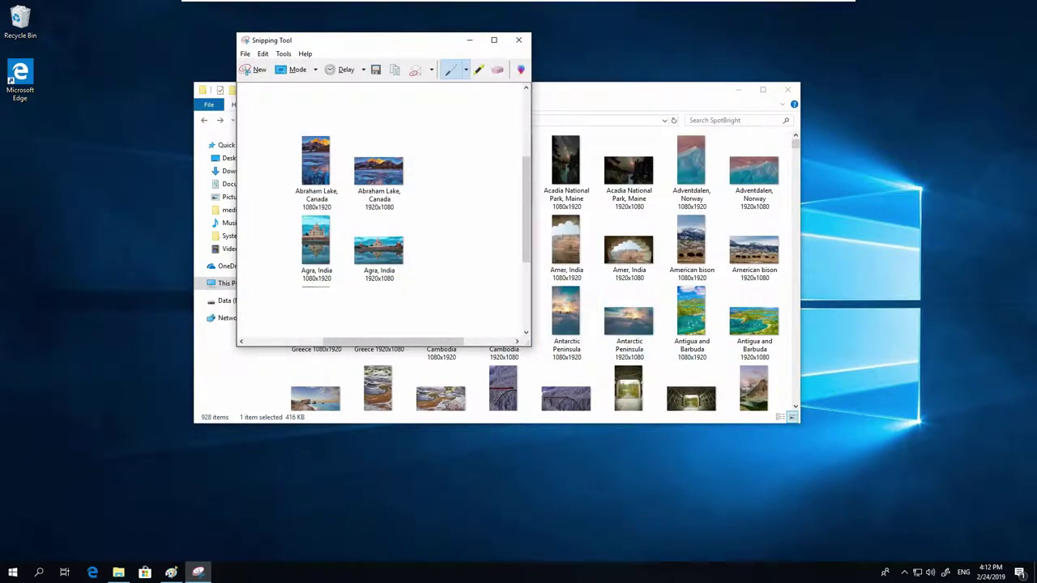
- Highlight the caption of the 1920x1080 Abraham Lake picture in yellow and circle the thumbnail and caption with the blue pen
click(478, 71)
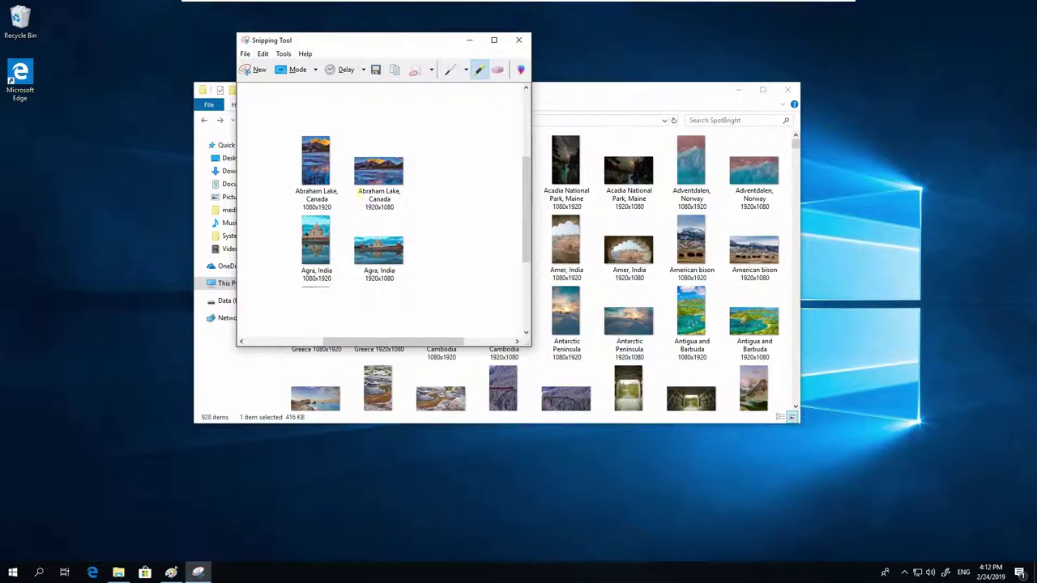
mouse_move(355, 191)
mouse_down()
mouse_move(400, 191)
mouse_move(393, 208)
mouse_up()
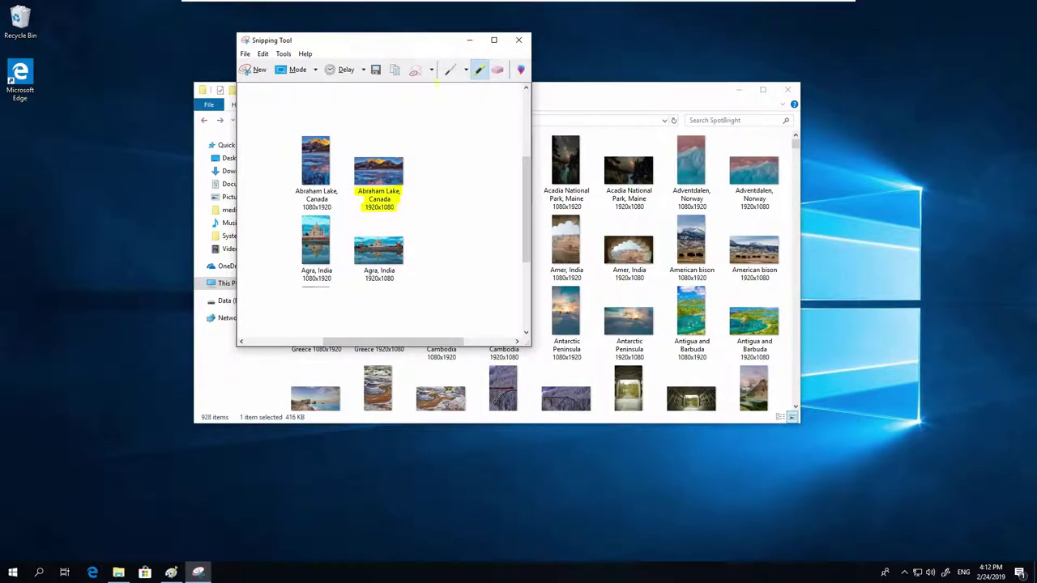
click(449, 71)
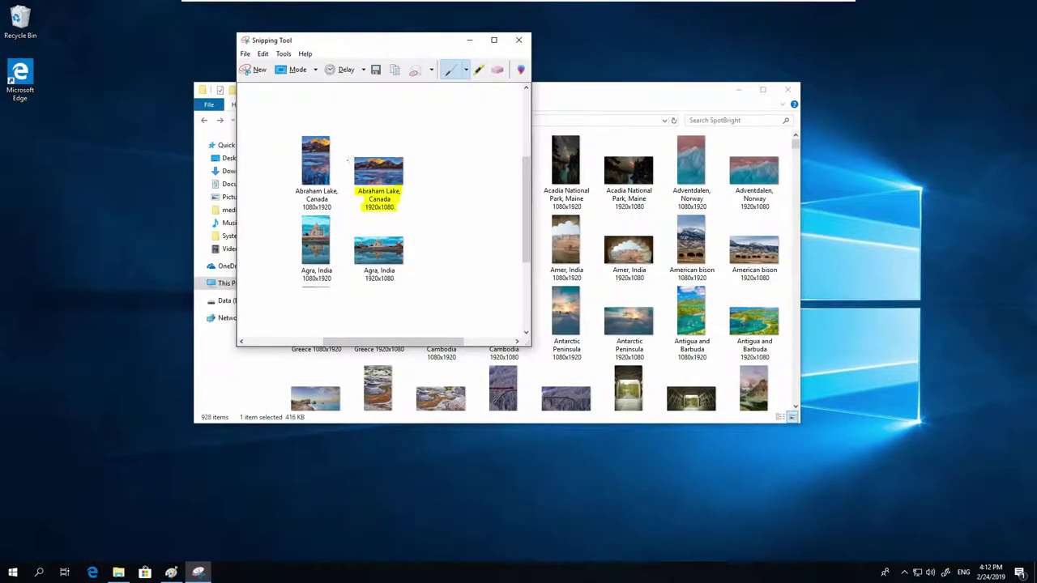
mouse_move(343, 188)
mouse_down()
mouse_move(374, 224)
mouse_move(418, 175)
mouse_up()
drag(370, 150, 344, 168)
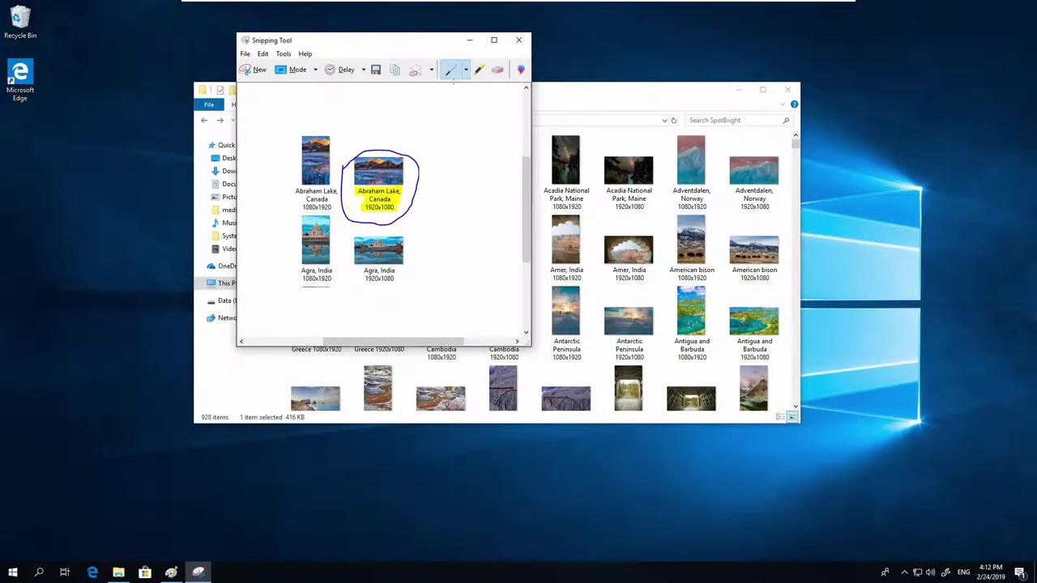
- Erase the blue pen circle around the 1920x1080 Abraham Lake thumbnail and open the snip in Paint 3D
click(498, 71)
click(418, 172)
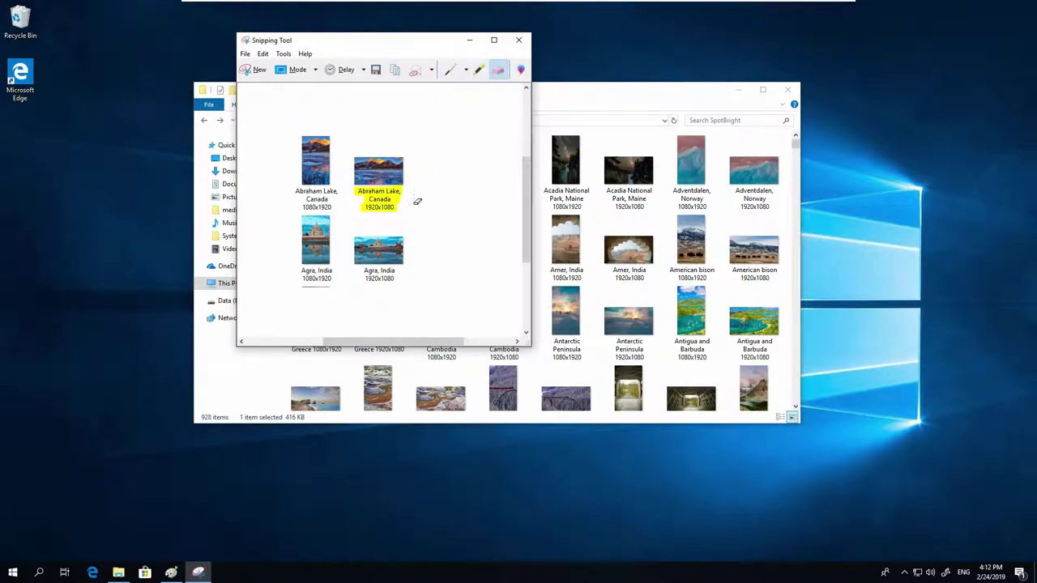
click(521, 71)
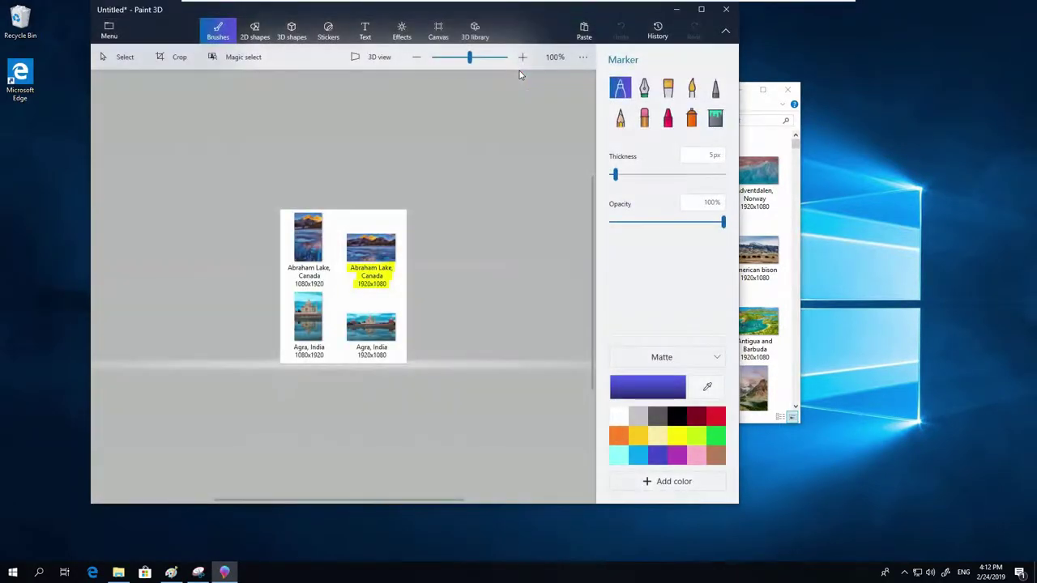
- Close Paint 3D without saving the untitled image and exit the Snipping Tool
click(726, 10)
click(420, 277)
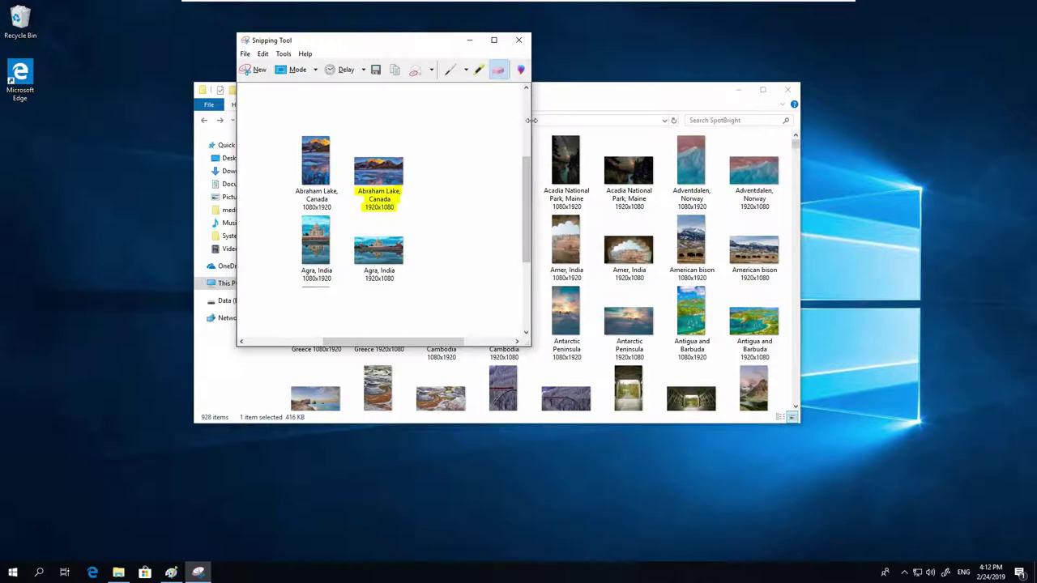
mouse_move(531, 122)
mouse_down()
mouse_move(575, 119)
mouse_move(531, 120)
mouse_up()
click(244, 54)
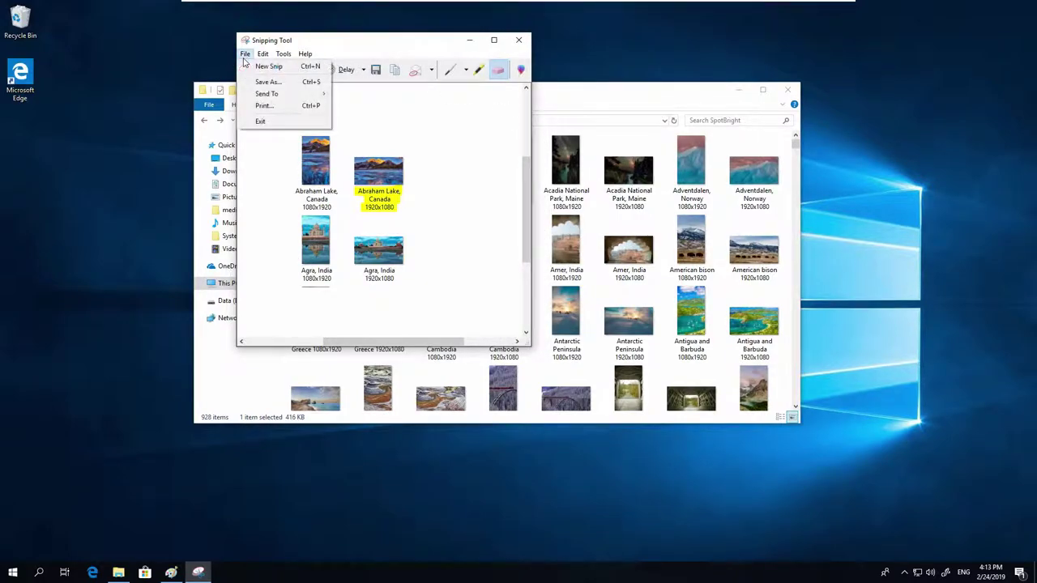
click(257, 122)
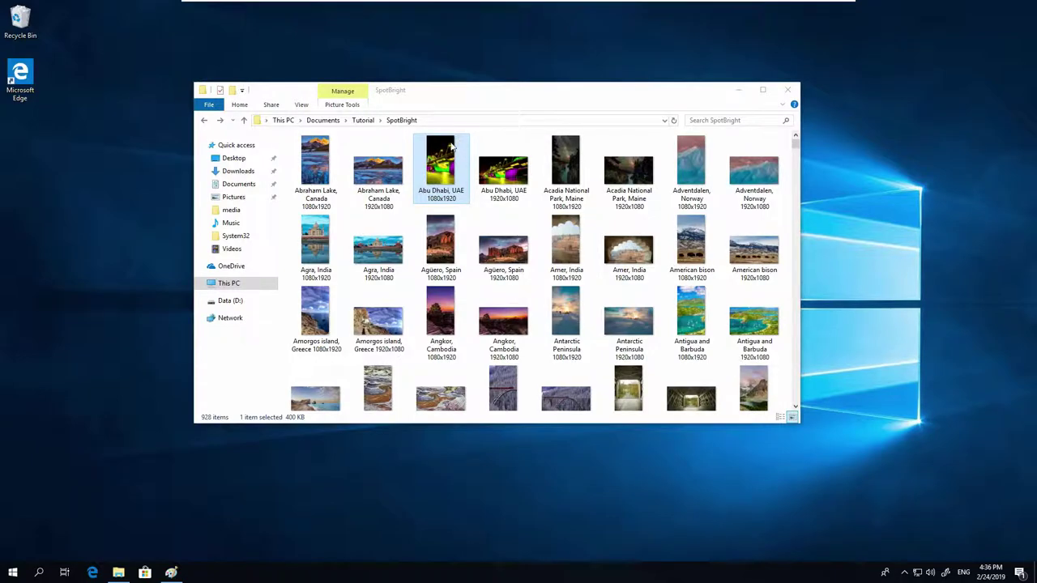
- Search Windows for "snip & sketch" and launch the Snip & Sketch app
click(10, 572)
text(sn)
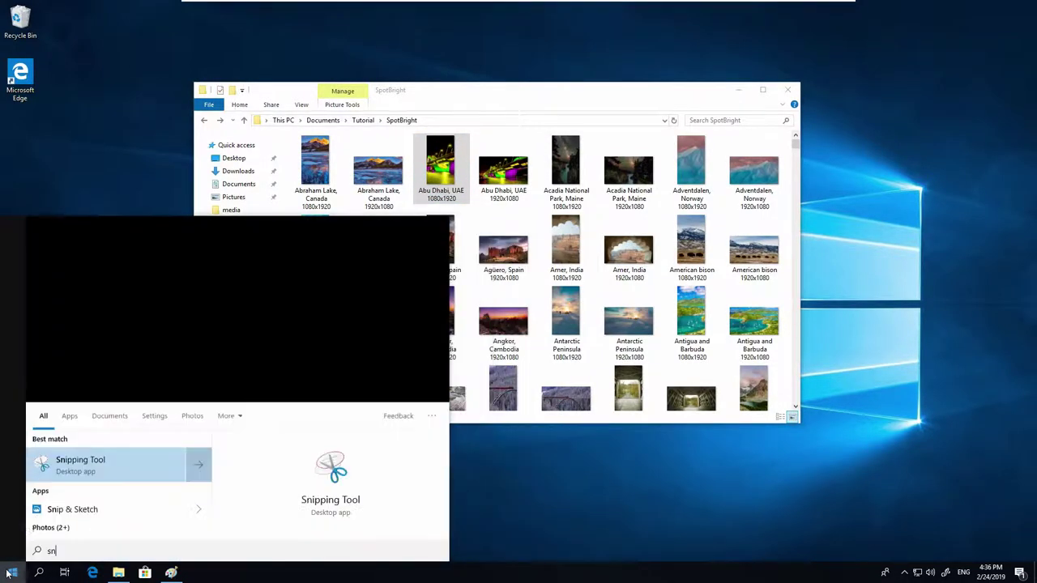
text(ip & sketch)
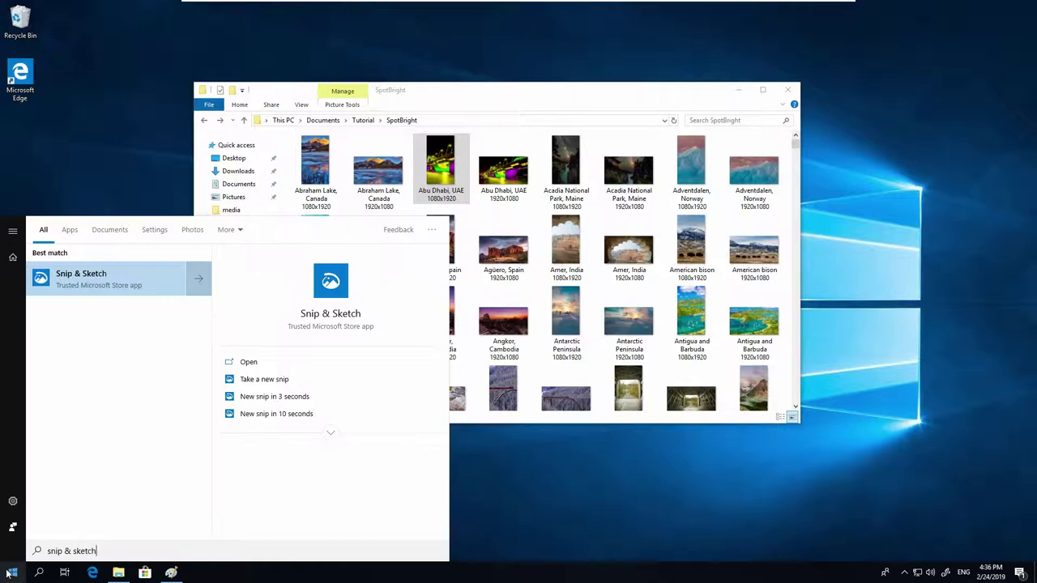
key(Return)
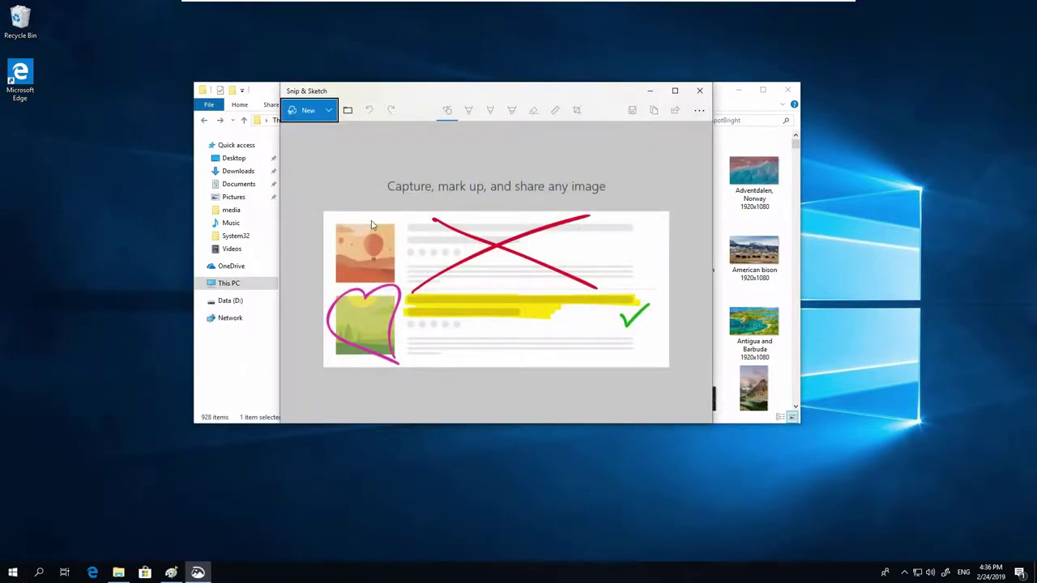
- Capture a rectangular snip enclosing the whole SpotBright folder window
click(306, 113)
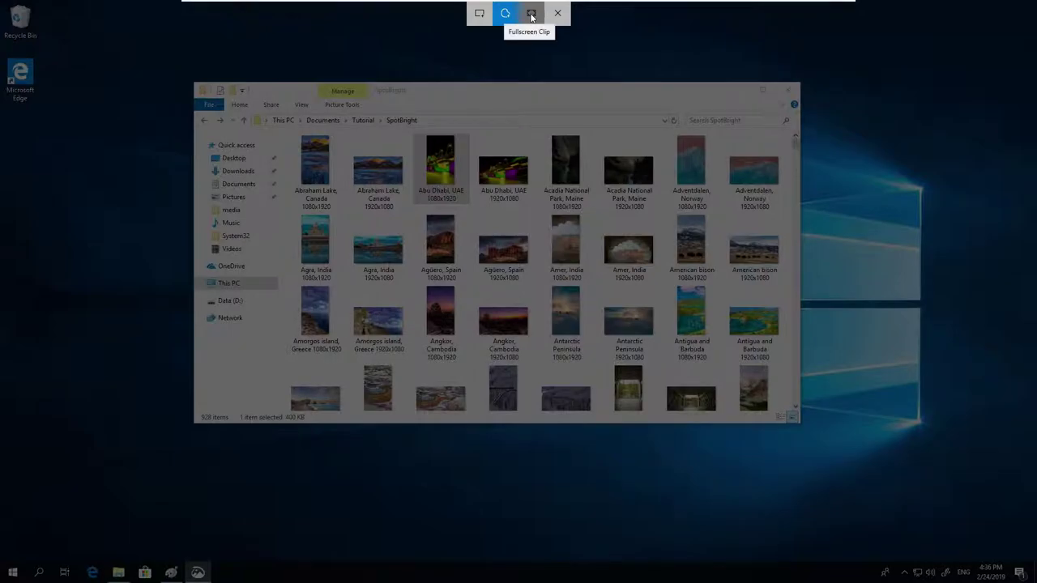
click(480, 13)
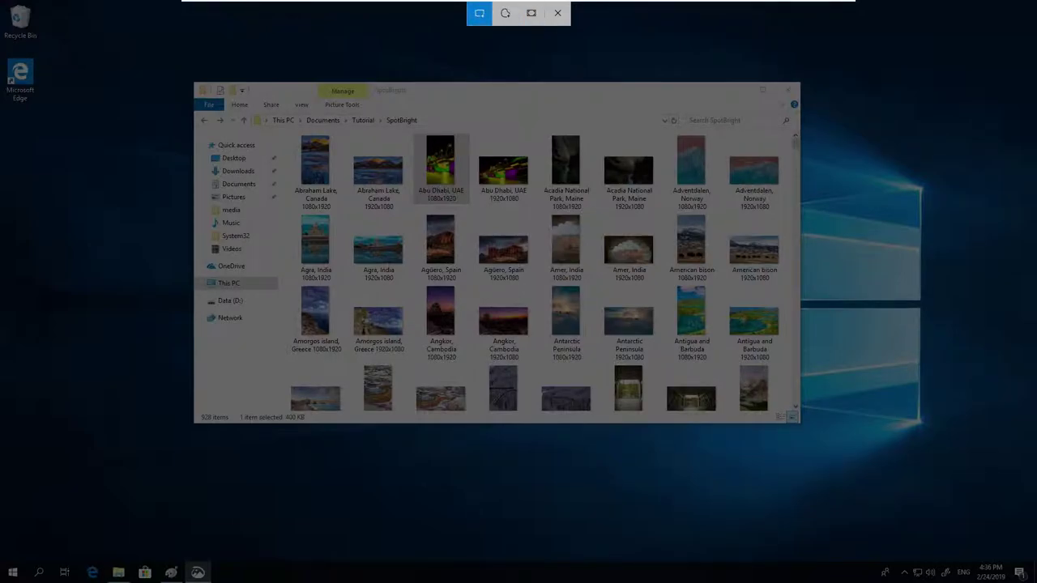
mouse_move(186, 76)
mouse_down()
mouse_move(895, 465)
mouse_move(852, 455)
mouse_move(807, 426)
mouse_up()
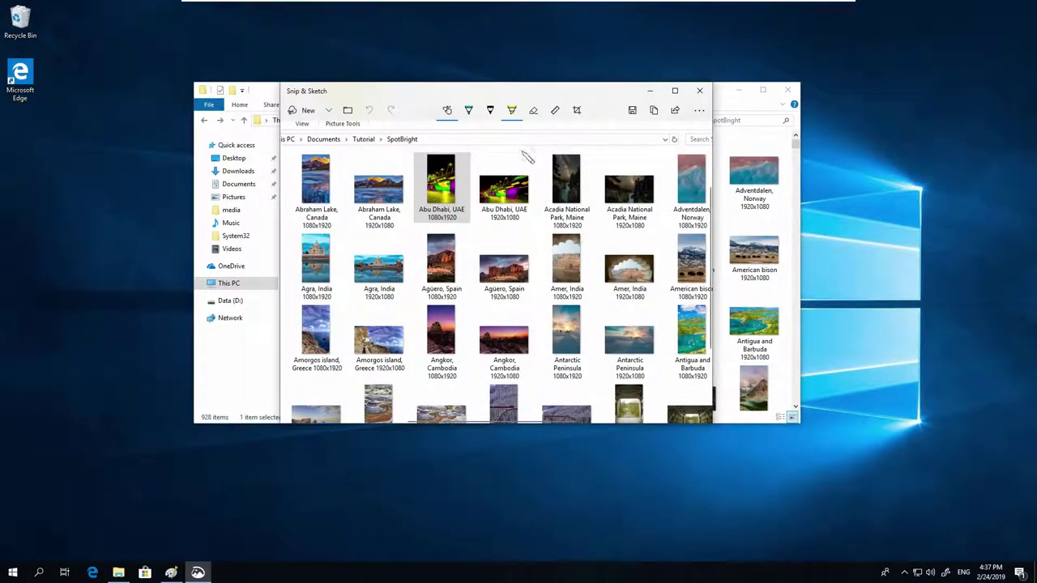
mouse_move(595, 90)
mouse_down()
mouse_move(565, 202)
mouse_move(584, 92)
mouse_up()
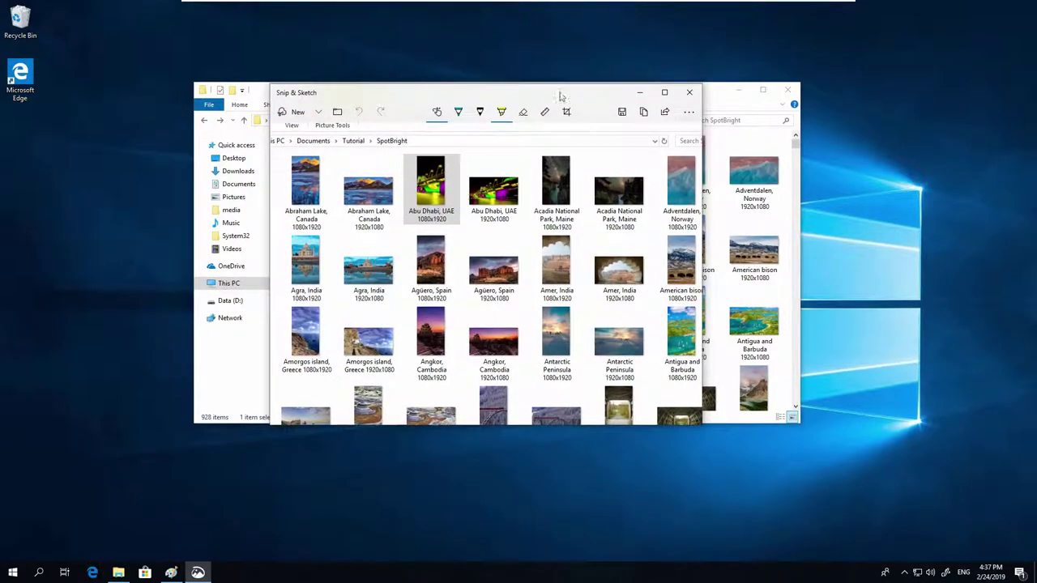
- Capture a freeform snip around the SpotBright folder window and close the resulting snip window
click(296, 112)
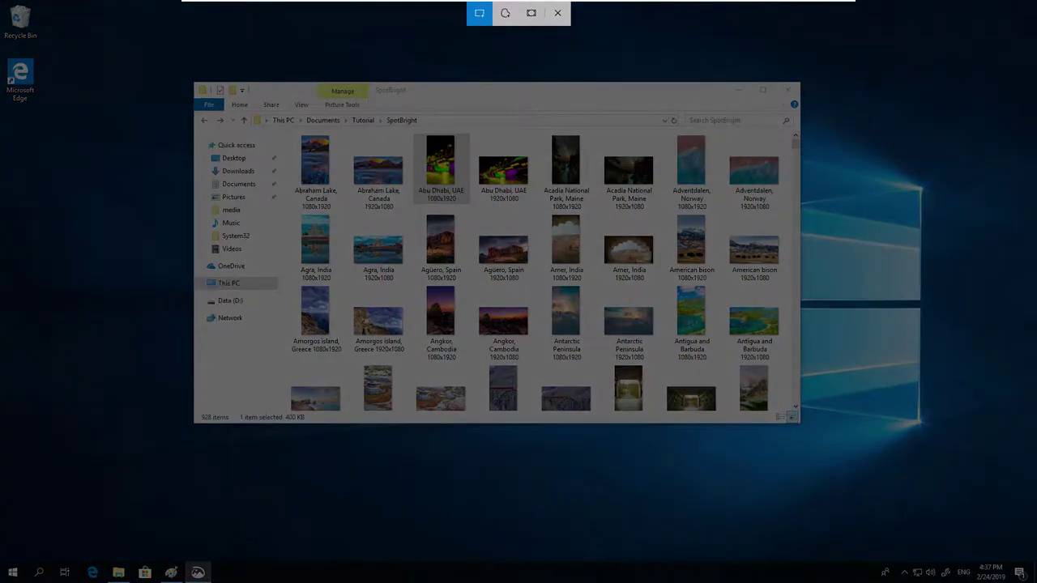
click(504, 15)
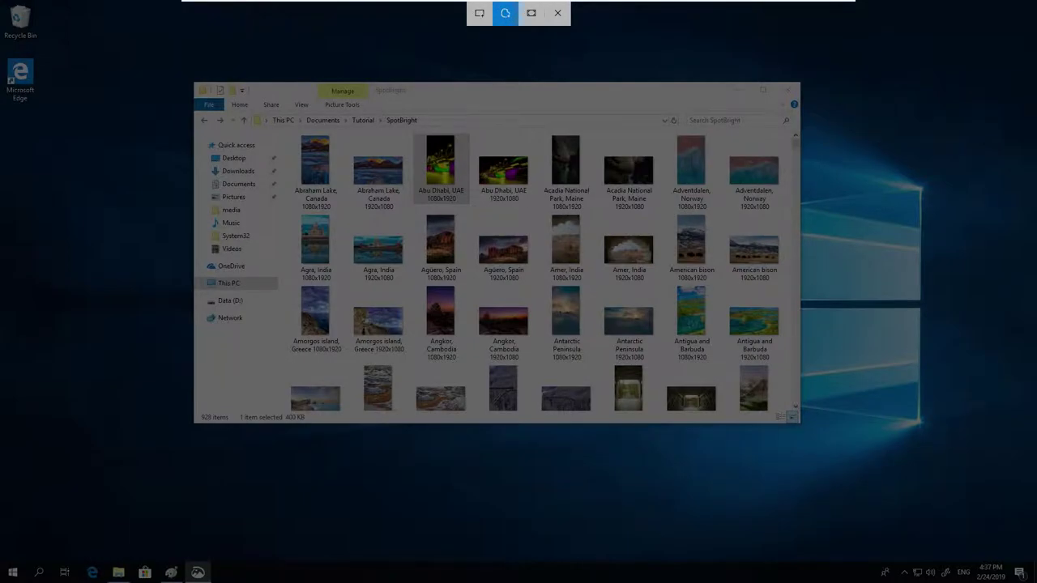
mouse_move(197, 65)
mouse_down()
mouse_move(463, 59)
mouse_move(497, 393)
mouse_move(166, 199)
mouse_move(197, 66)
mouse_up()
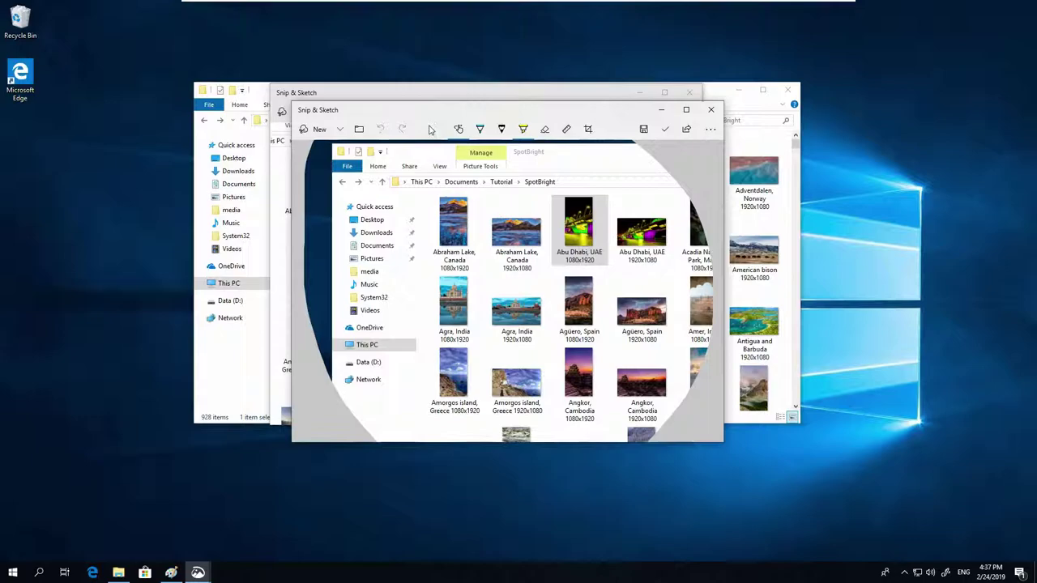
click(711, 113)
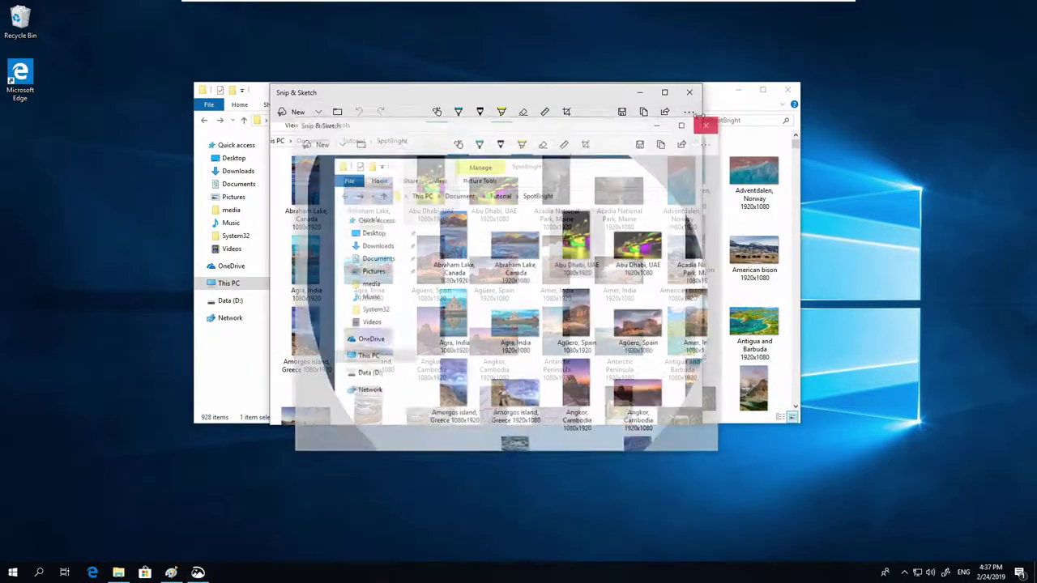
- Capture a fullscreen snip and shift its window to uncover the title bar of the earlier rectangular snip
click(293, 111)
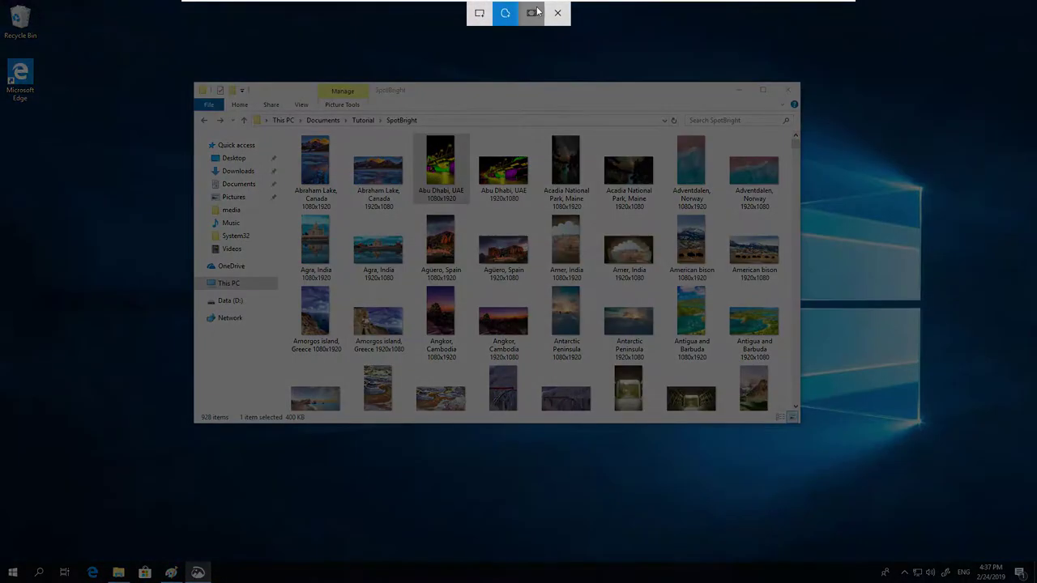
click(530, 13)
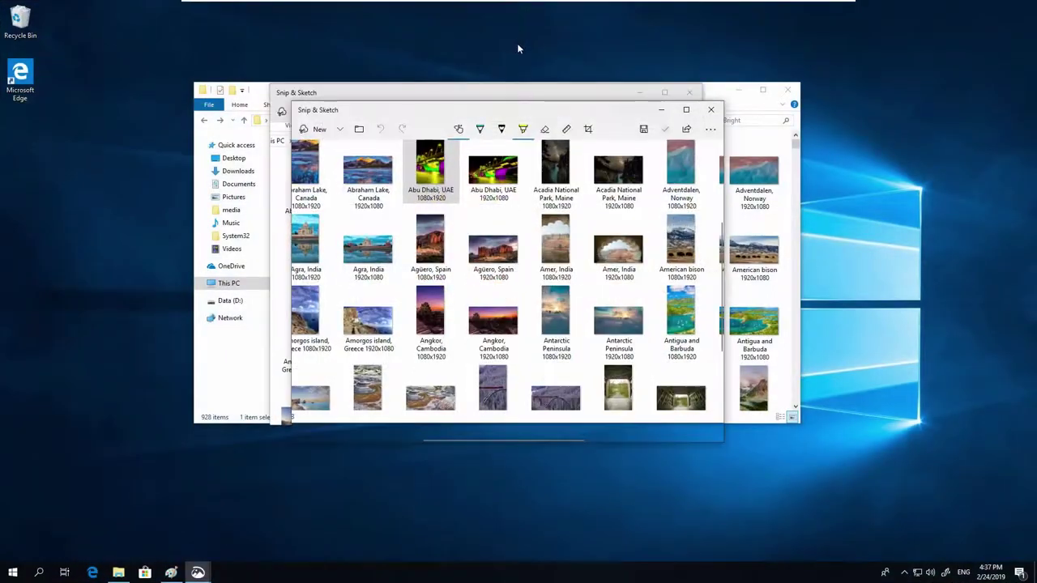
drag(588, 140, 461, 133)
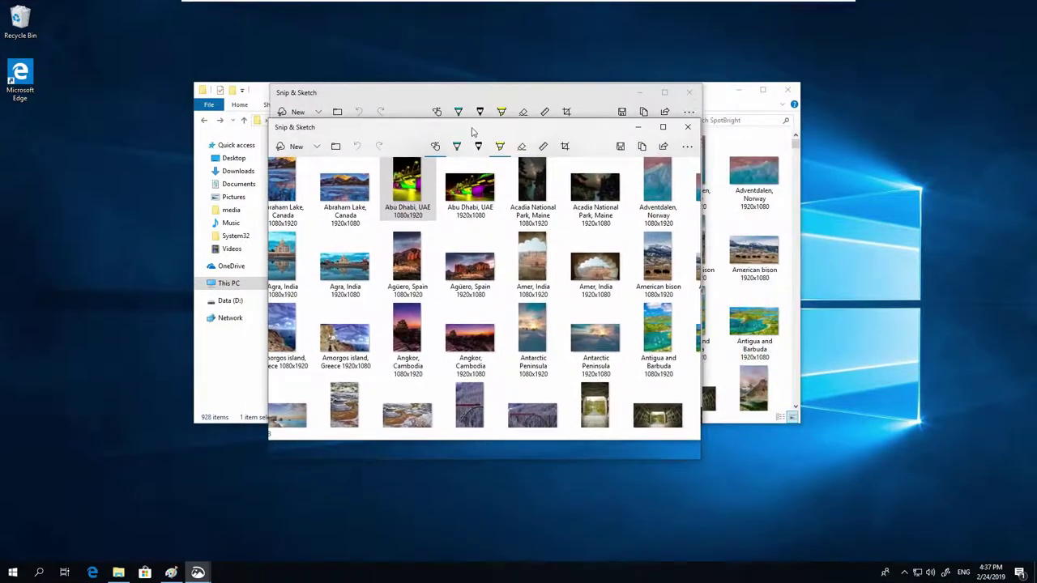
- Close the earlier rectangular snip window, then move and enlarge the fullscreen snip's window to show the whole SpotBright folder
click(689, 92)
mouse_move(603, 140)
mouse_down()
mouse_move(598, 100)
mouse_move(508, 77)
mouse_up()
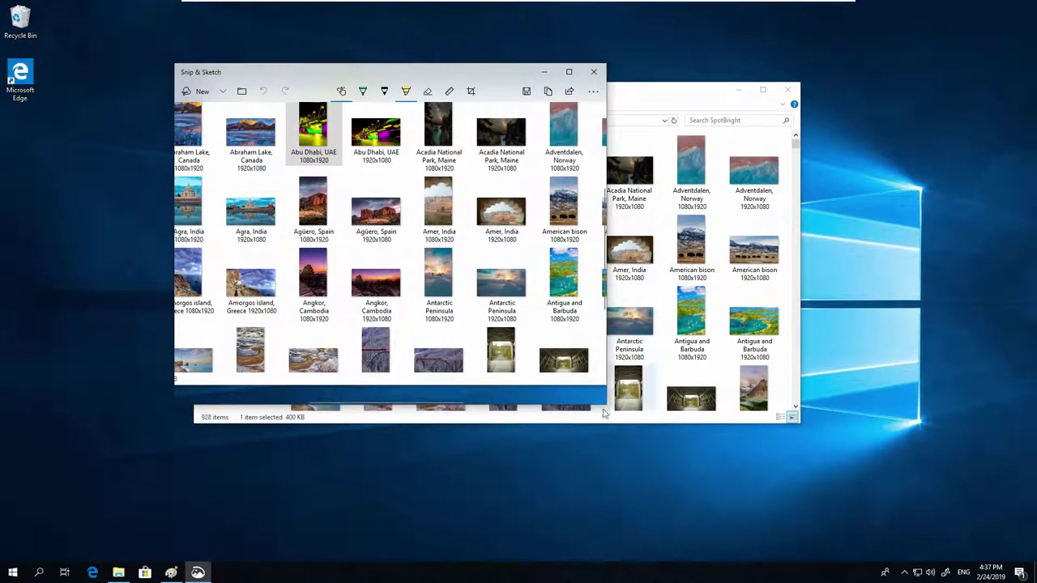
mouse_move(607, 404)
mouse_down()
mouse_move(764, 409)
mouse_move(827, 462)
mouse_up()
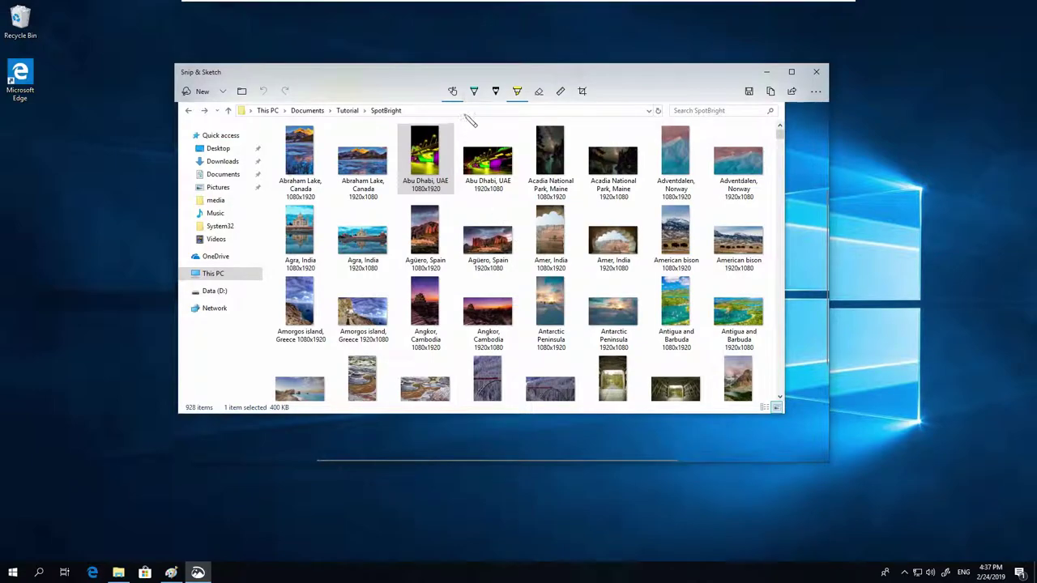
- Underline the 1080x1920 Abu Dhabi caption with the teal ballpoint pen and highlight the caption in yellow
click(474, 91)
mouse_move(395, 193)
mouse_down()
mouse_move(456, 191)
mouse_move(415, 181)
mouse_move(454, 185)
mouse_move(392, 195)
mouse_move(445, 189)
mouse_move(413, 193)
mouse_up()
click(516, 91)
- Circle the Agüero and Angkor thumbnails with the teal ballpoint pen and scribble a stroke beside the first Acadia thumbnail
click(474, 92)
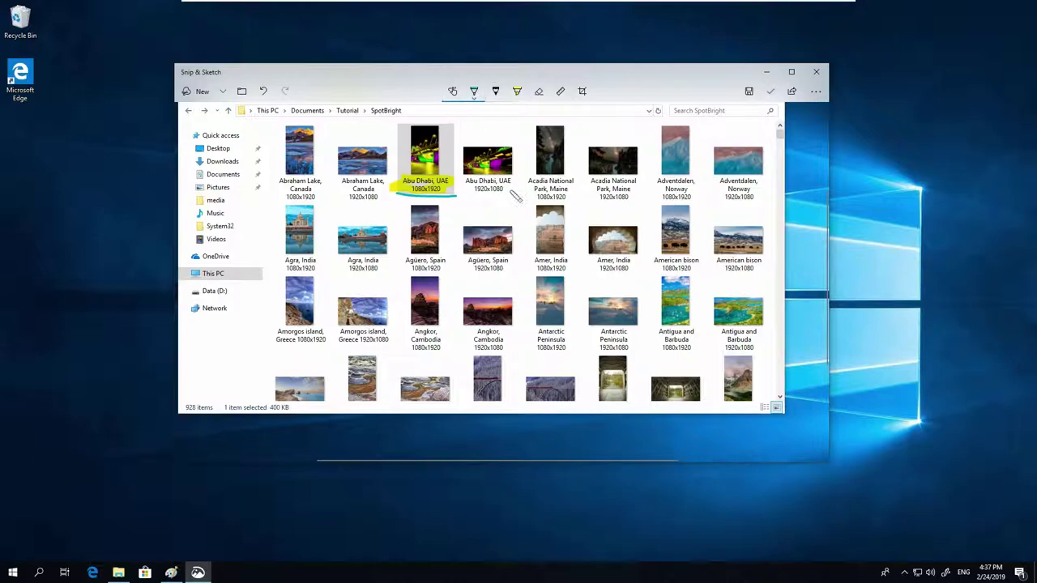
mouse_move(467, 212)
mouse_down()
mouse_move(484, 203)
mouse_move(531, 301)
mouse_move(382, 285)
mouse_move(485, 207)
mouse_up()
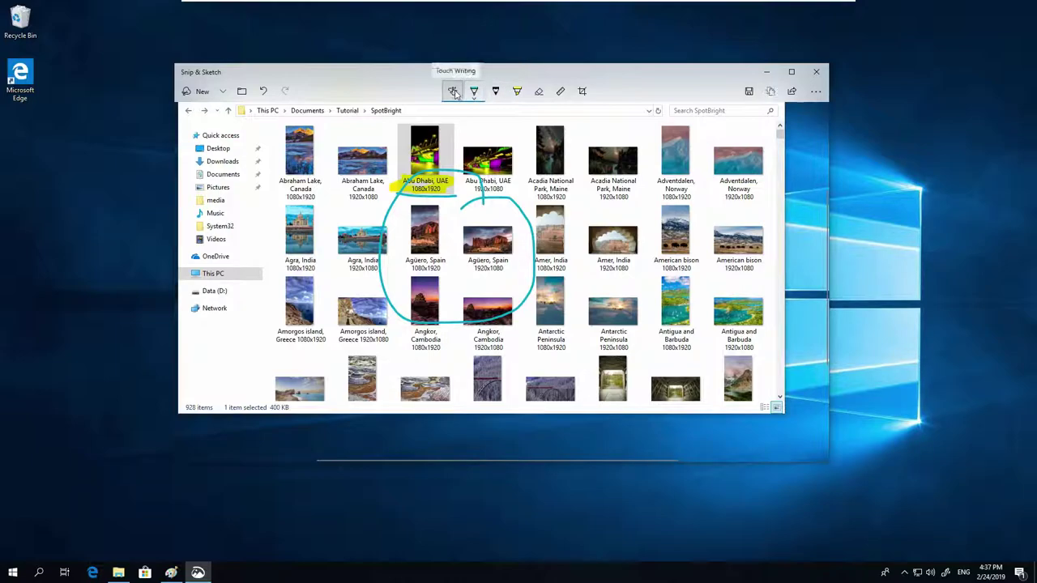
mouse_move(532, 136)
mouse_down()
mouse_move(519, 184)
mouse_move(557, 217)
mouse_up()
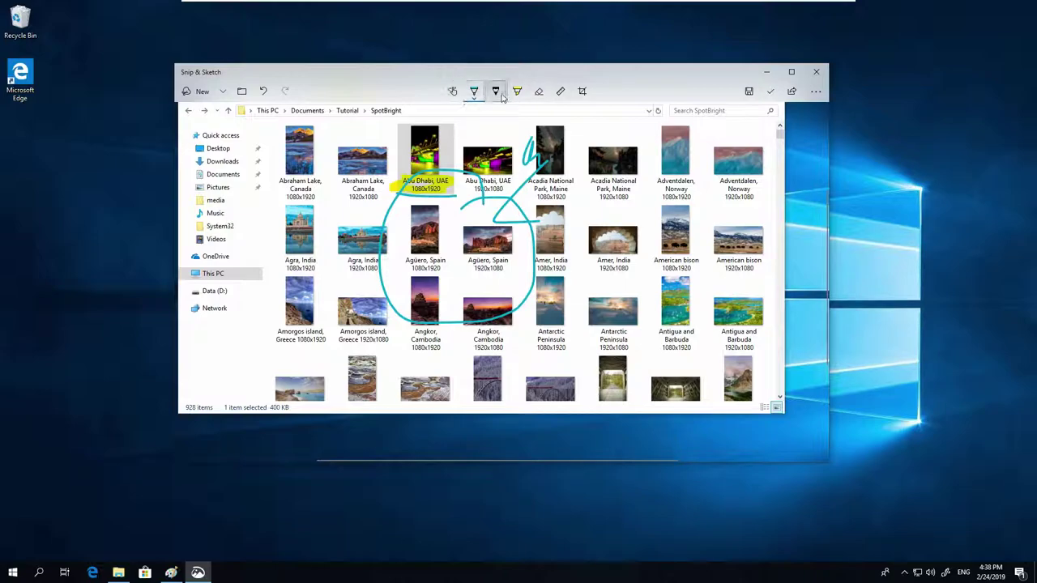
- Erase the teal pen circle, scribble and underline and the yellow caption highlight from the snip
click(538, 92)
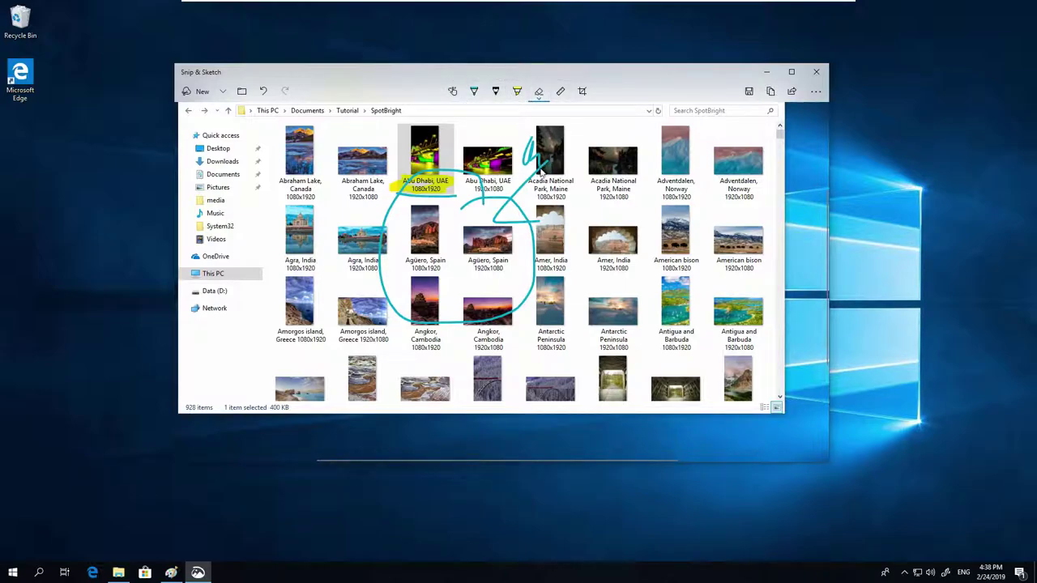
mouse_move(532, 172)
mouse_down()
mouse_move(551, 203)
mouse_move(516, 205)
mouse_up()
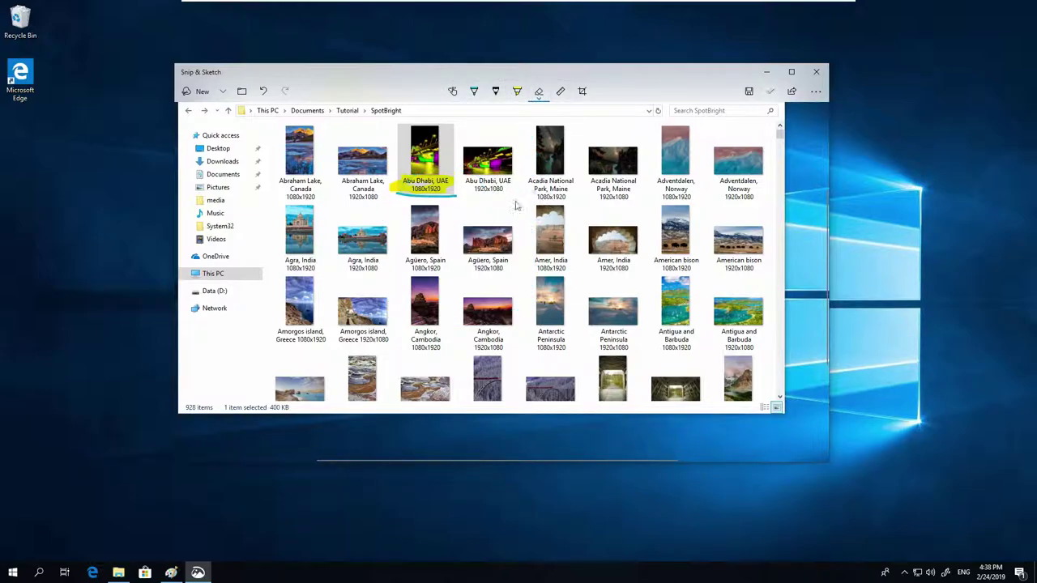
drag(407, 186, 443, 203)
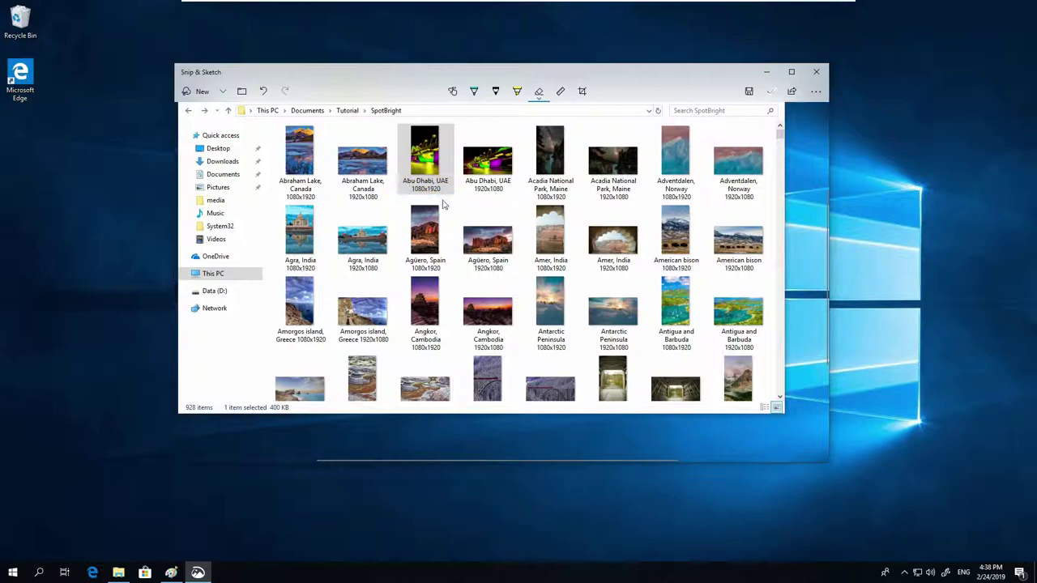
- Tilt the ruler to about 3° and highlight a straight yellow line along its lower edge from Agüero to American bison
click(561, 93)
scroll(612, 224, up, 14)
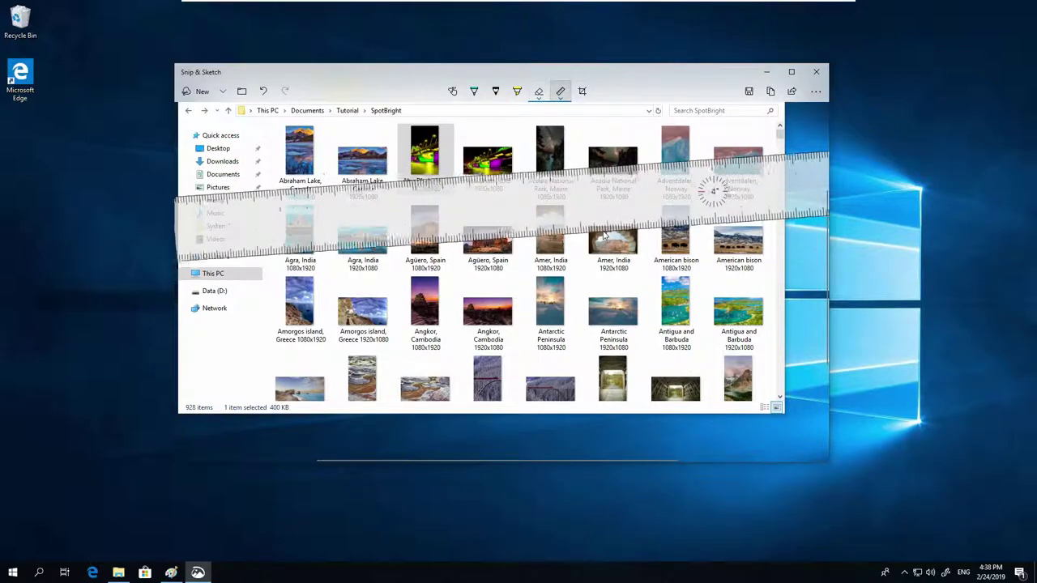
scroll(612, 224, up, 8)
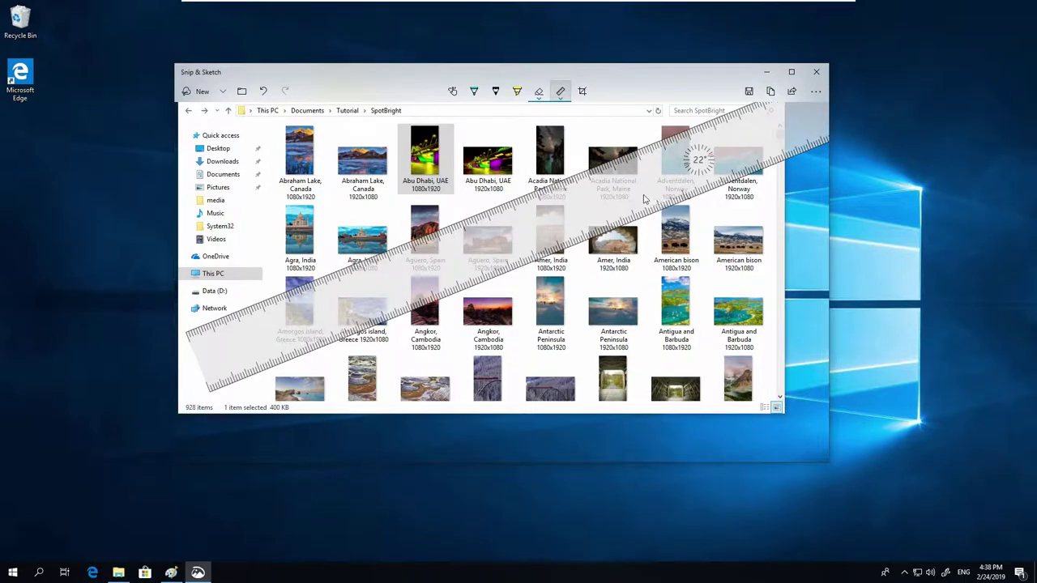
scroll(644, 199, down, 19)
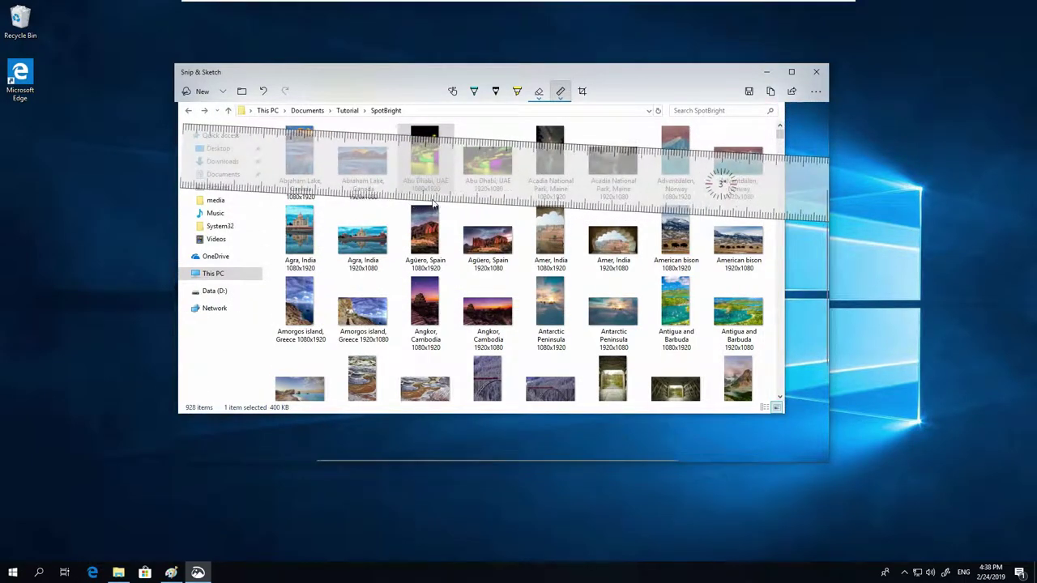
click(516, 90)
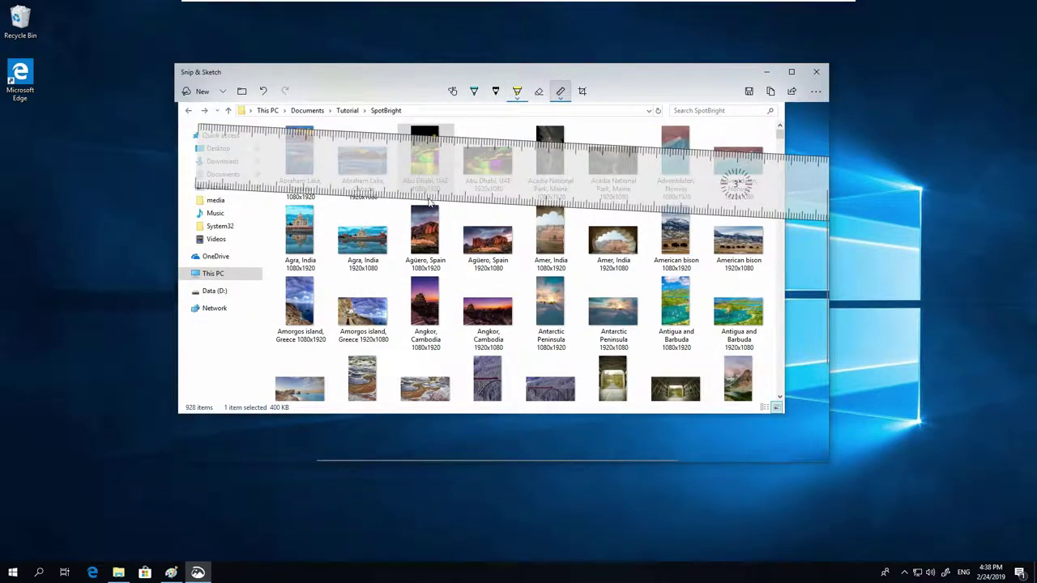
mouse_move(430, 203)
mouse_down()
mouse_move(401, 221)
mouse_move(735, 220)
mouse_up()
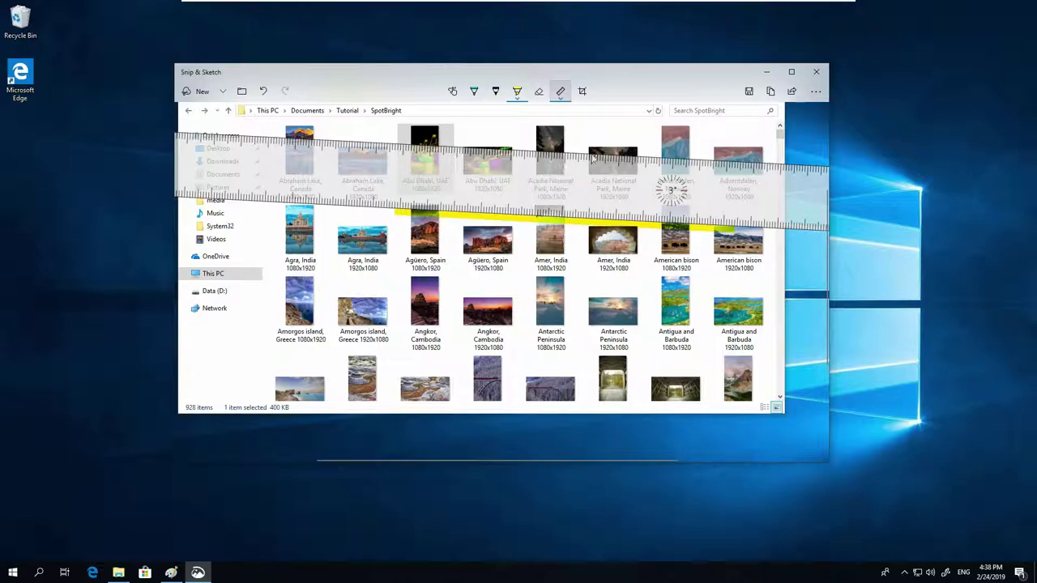
- Replace the ruler with the protractor and move it across the snip
click(560, 91)
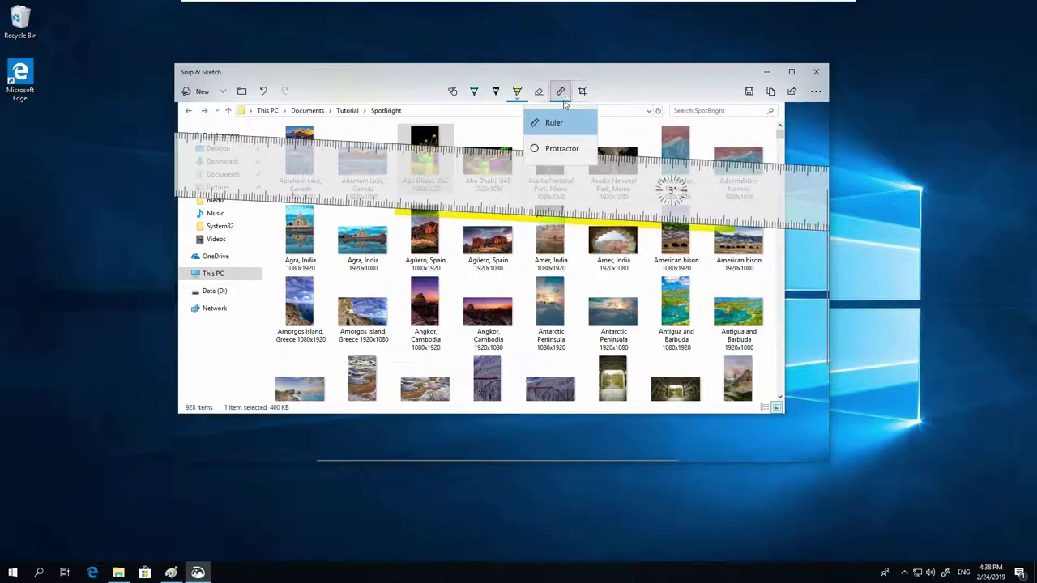
click(559, 148)
drag(257, 223, 402, 211)
- Crop the snip to the thumbnails from the second Agüero image through the American bison column and below, and hide the protractor
click(582, 92)
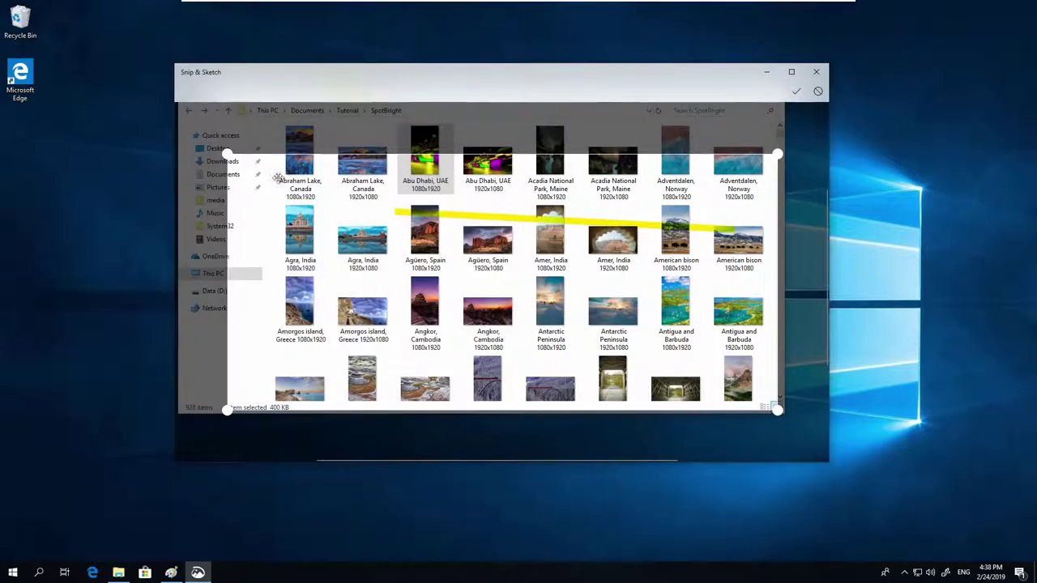
drag(228, 154, 454, 197)
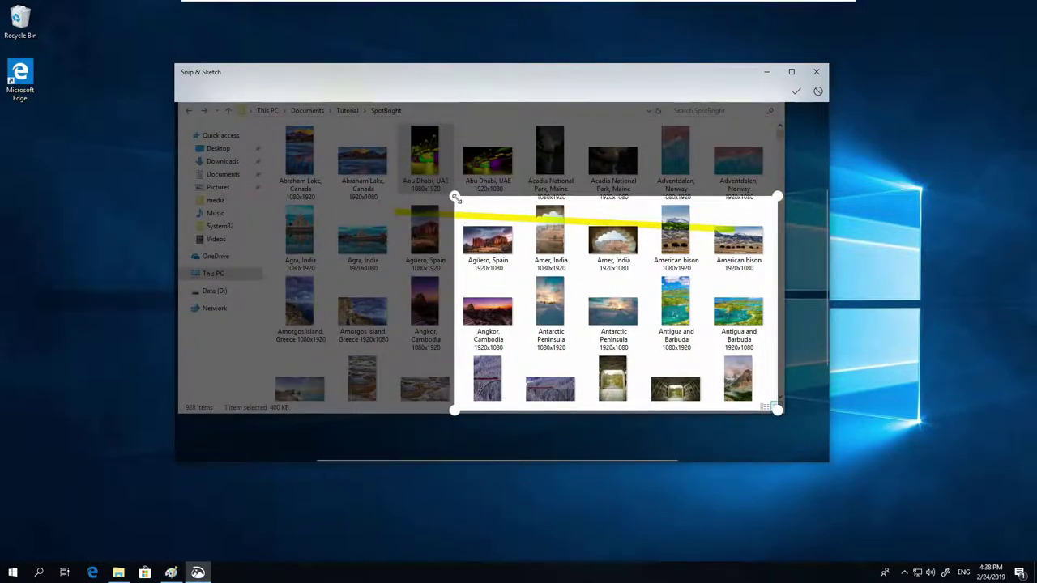
click(796, 92)
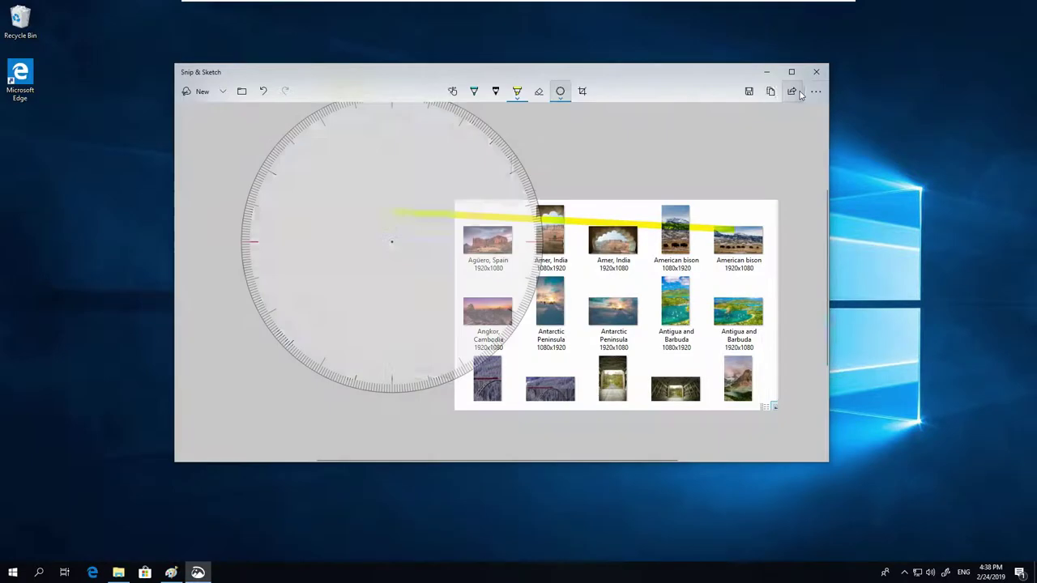
click(560, 90)
click(560, 146)
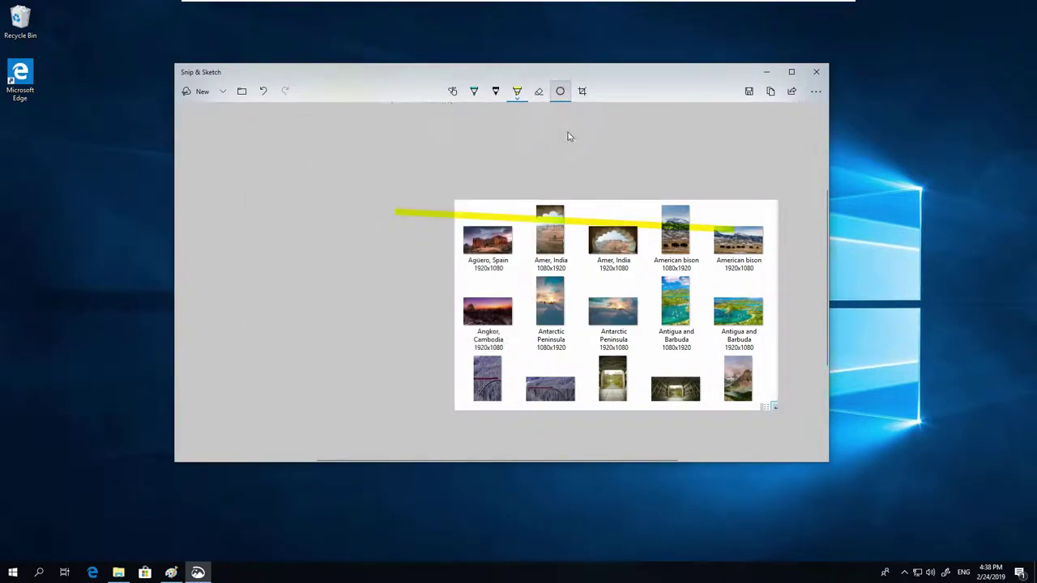
- Save the cropped snip as the JPG "My Screenshot 2!" in the Pictures folder and close Snip & Sketch
click(749, 92)
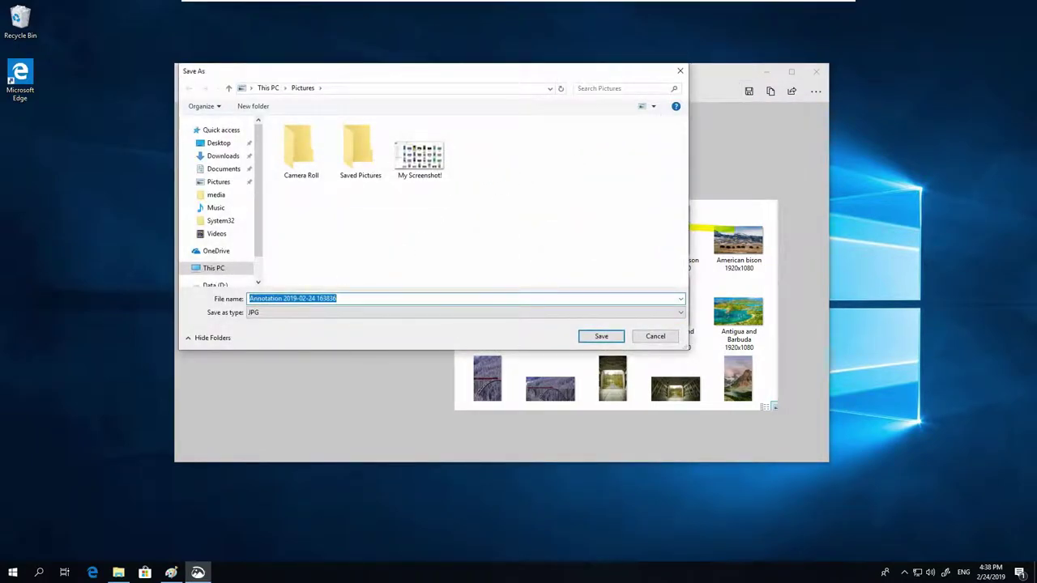
text(My Screensh)
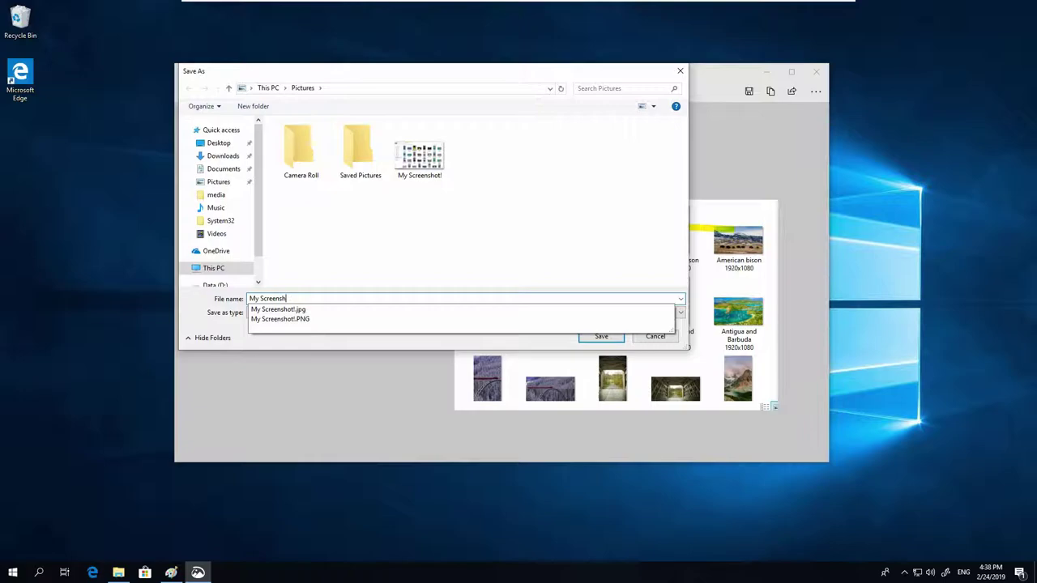
text(ot 2)
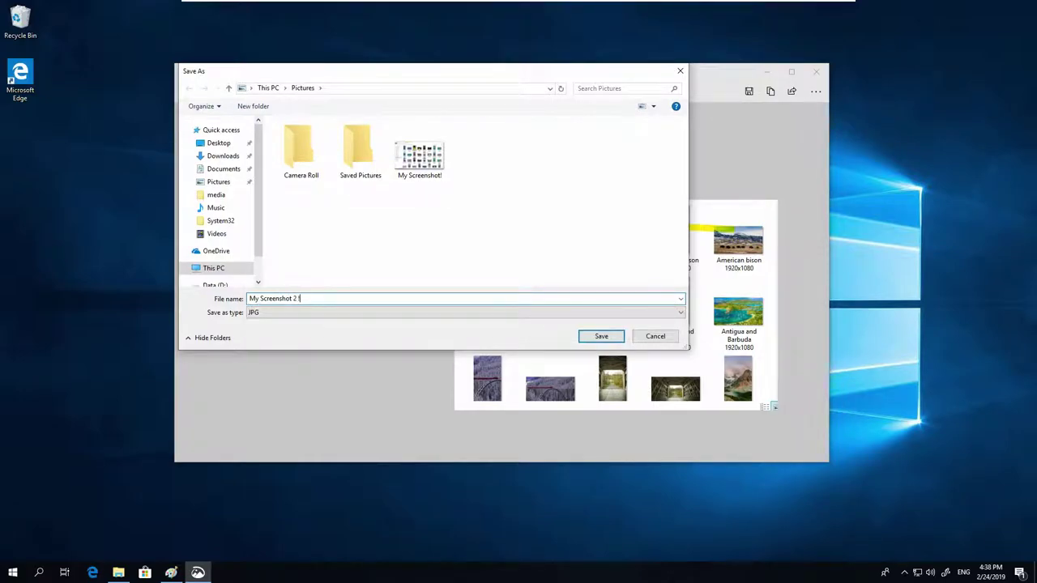
key(Return)
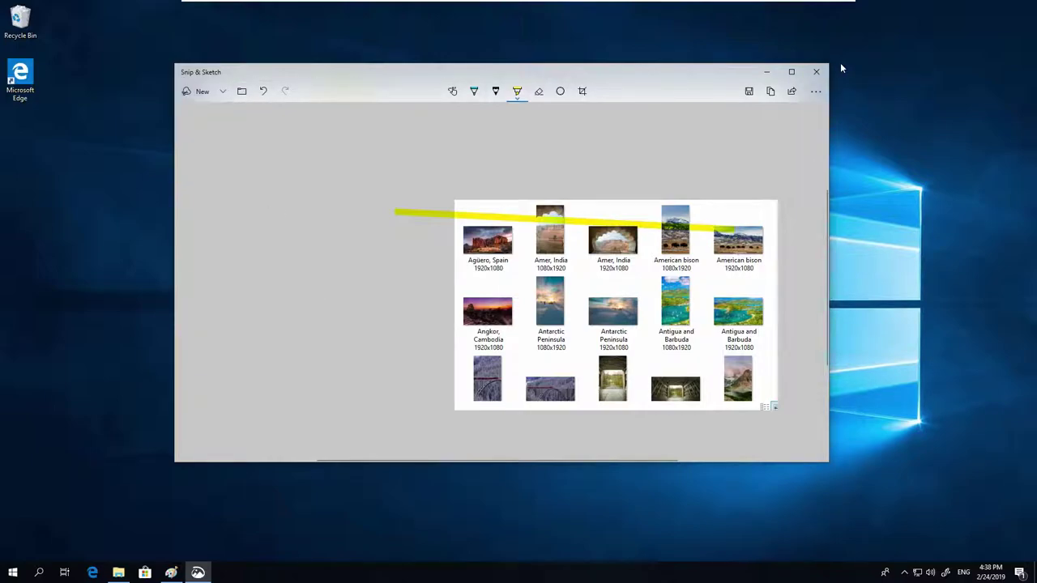
click(816, 71)
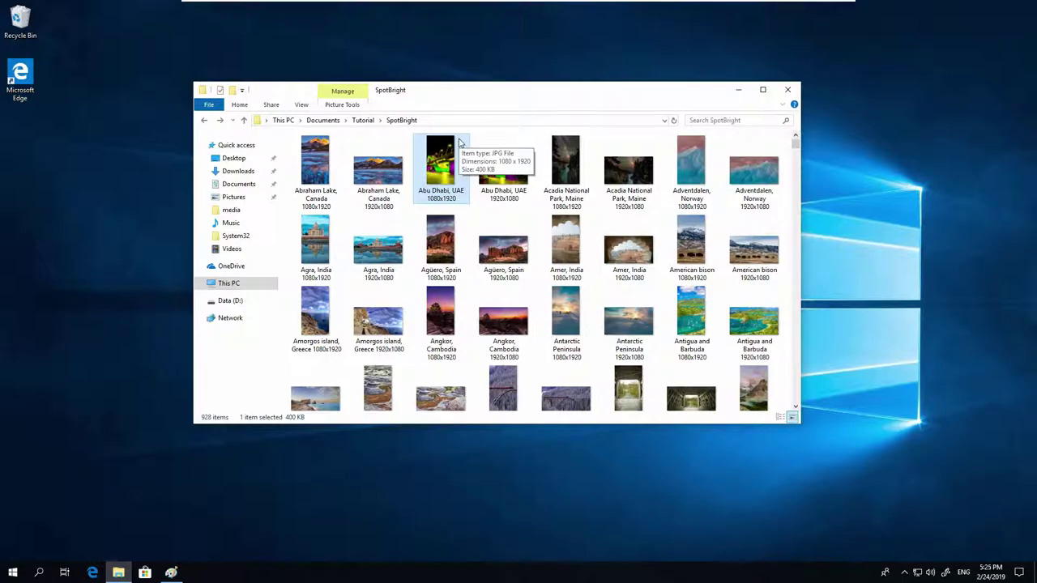
- Switch to Windows Settings and, in the Ease of Access keyboard options, enable the PrtScn button to open screen snipping
click(13, 573)
click(14, 523)
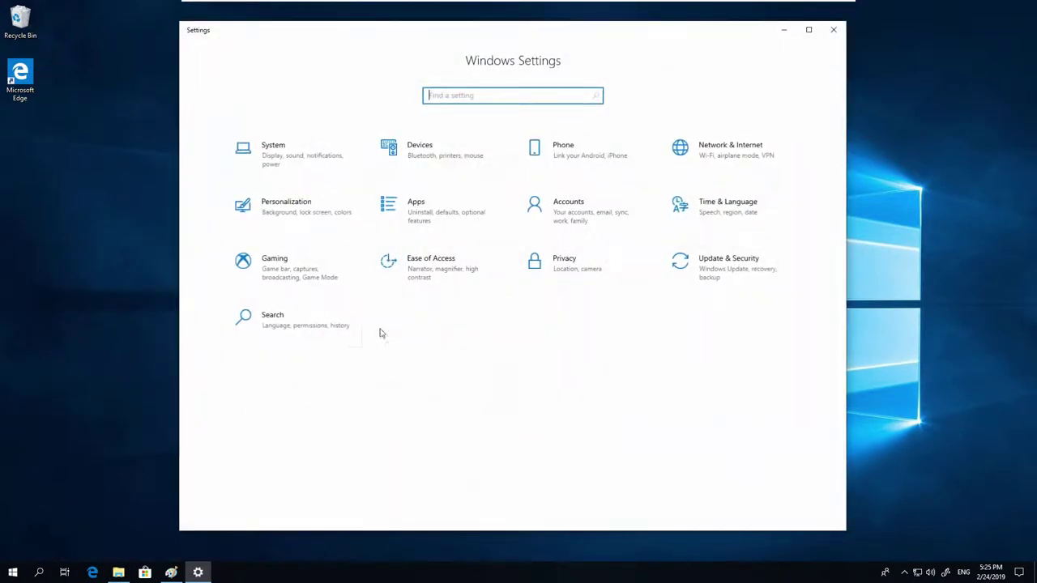
click(425, 261)
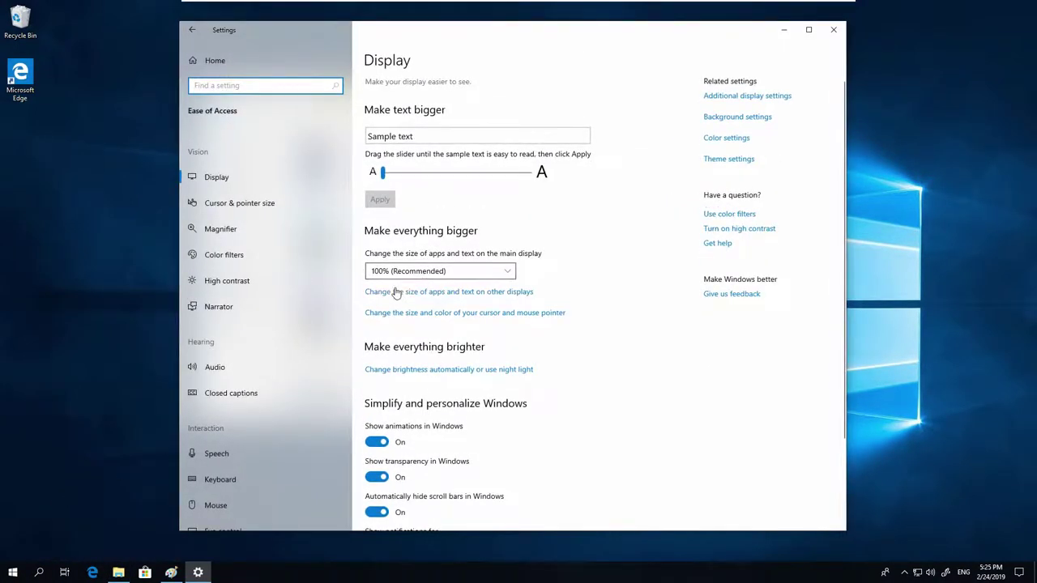
click(215, 480)
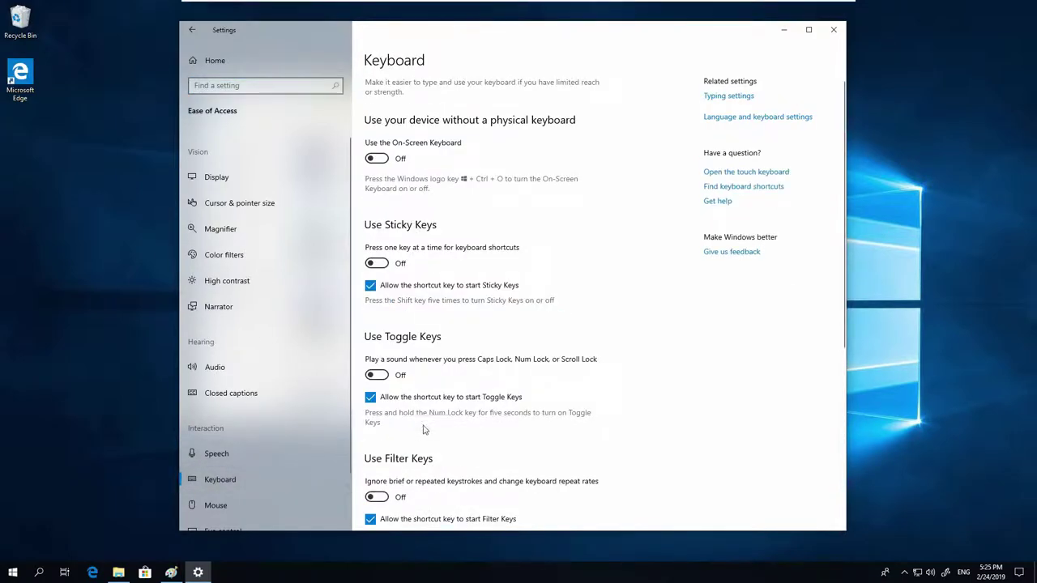
scroll(423, 429, down, 5)
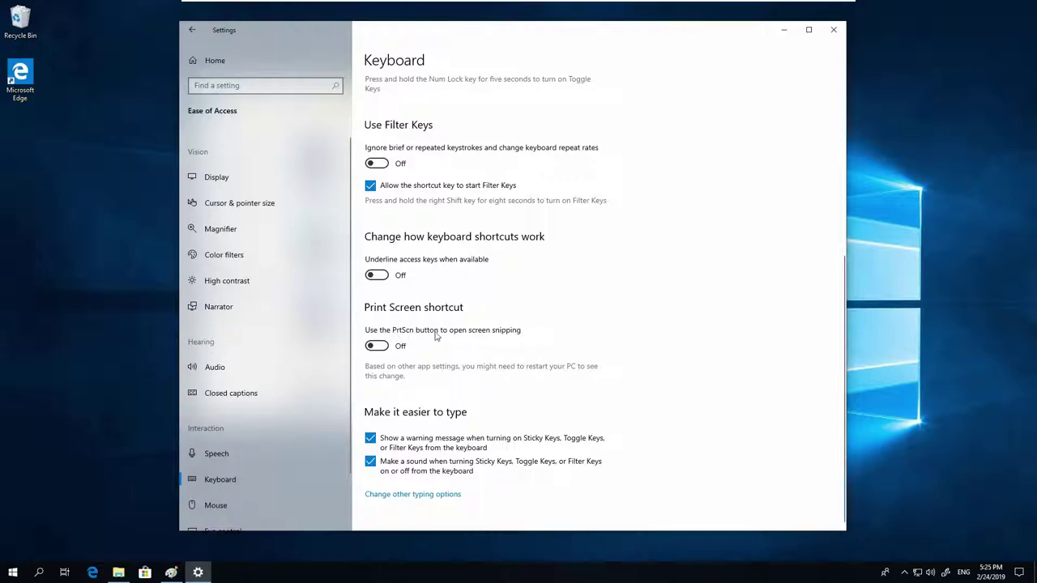
click(377, 345)
- Capture a rectangular snip of the Use Filter Keys section with the Print Screen shortcut and open it in Snip & Sketch
key(Print)
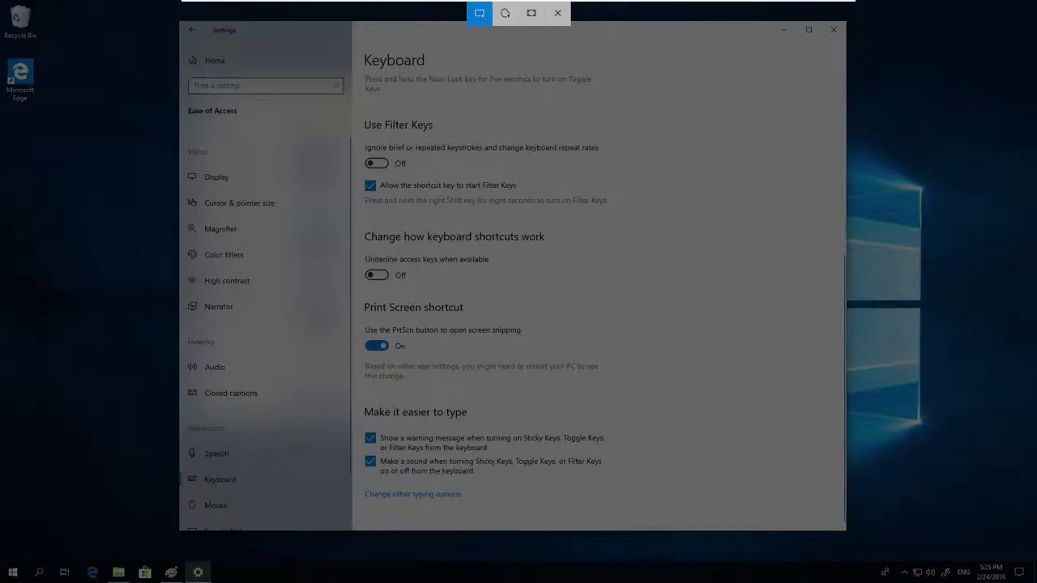
drag(360, 114, 614, 209)
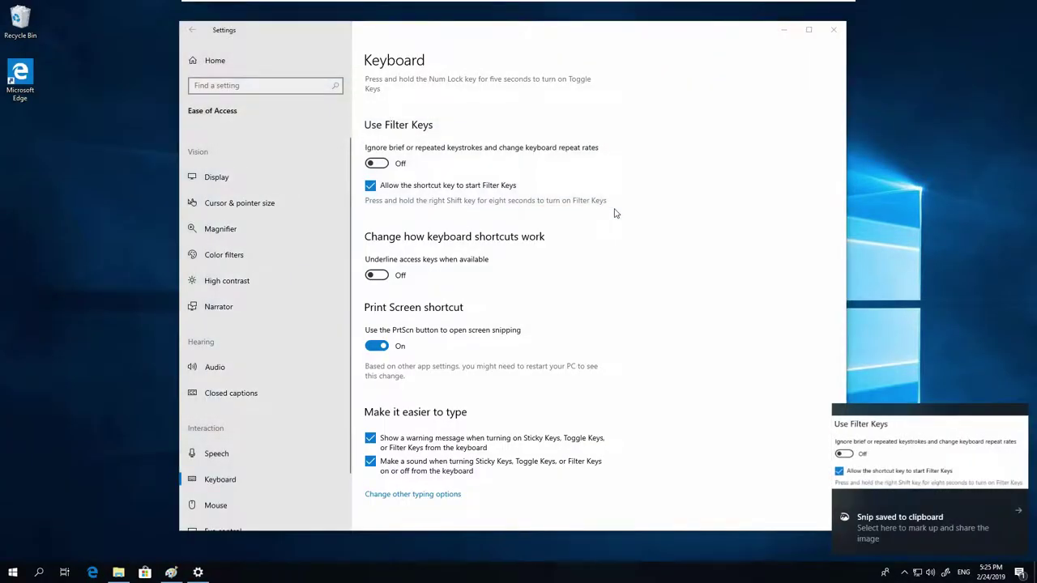
click(914, 458)
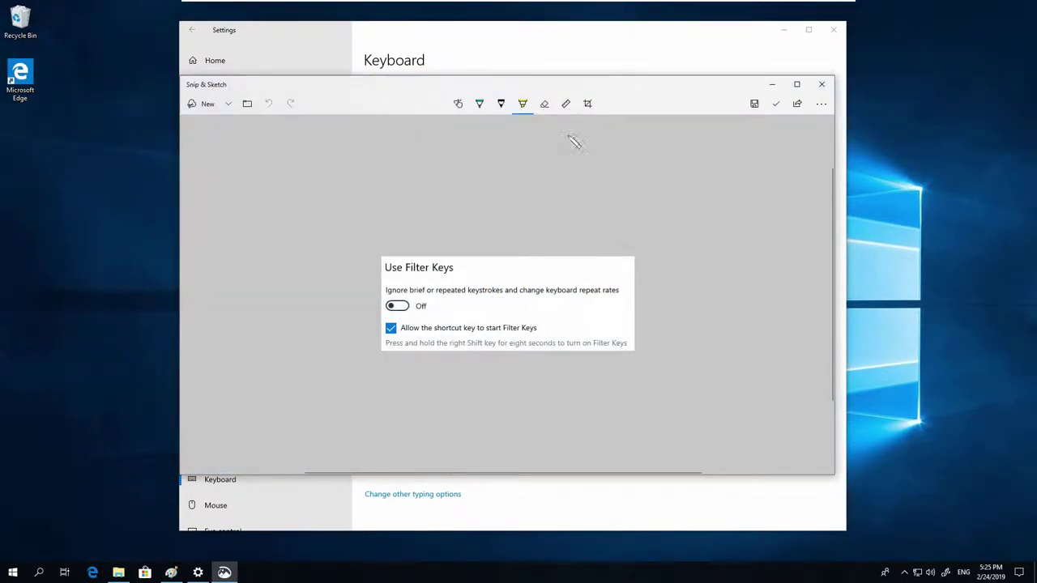
- Thicken the yellow highlighter slightly and highlight the line "Allow the shortcut key to start Filter Keys"
click(520, 103)
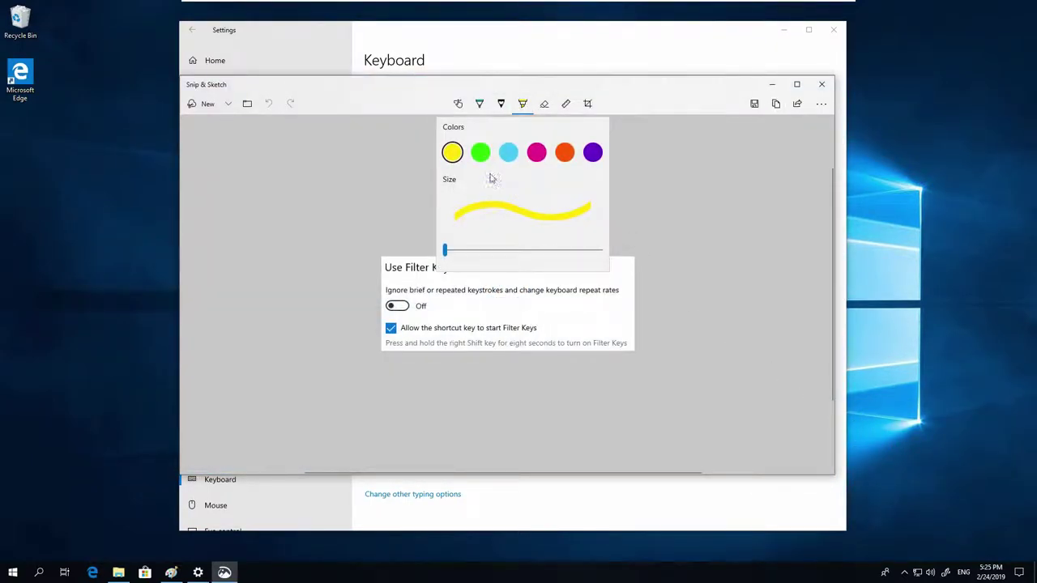
drag(444, 249, 465, 250)
click(435, 363)
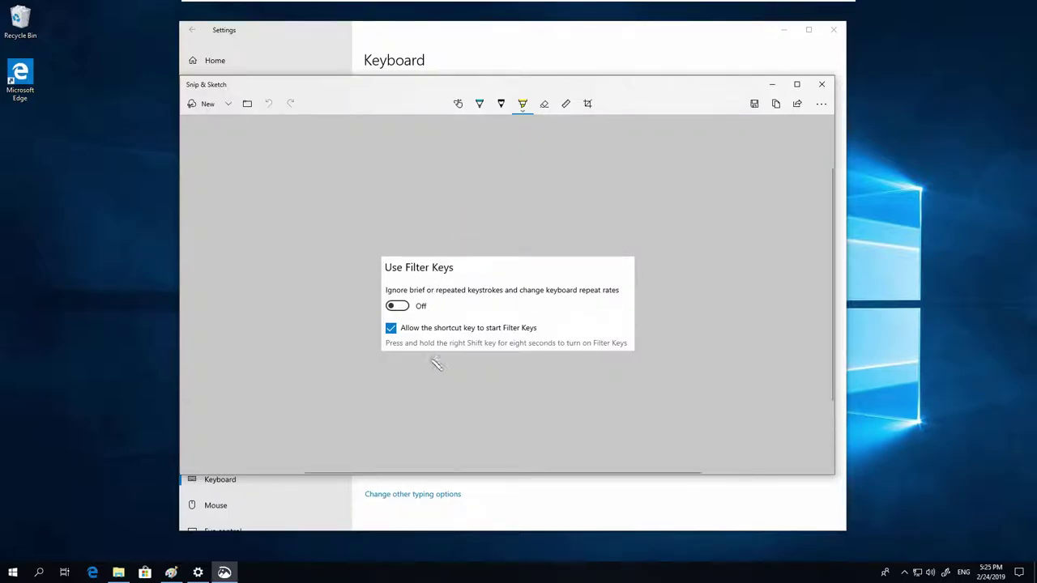
drag(400, 328, 538, 328)
- Save the highlighted snip as the JPG "Snipping 2" in the Documents folder
click(754, 103)
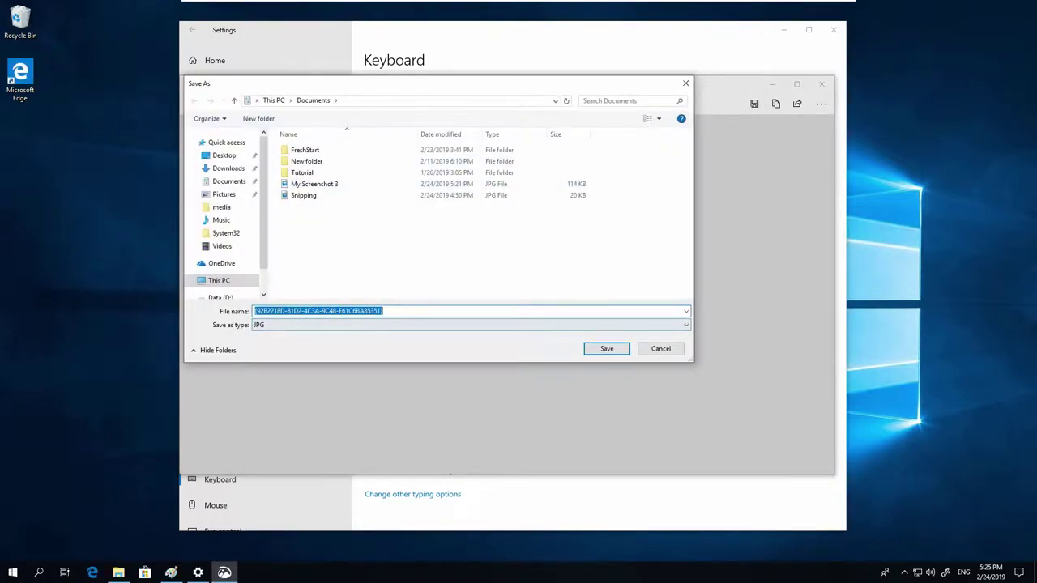
text(Sni)
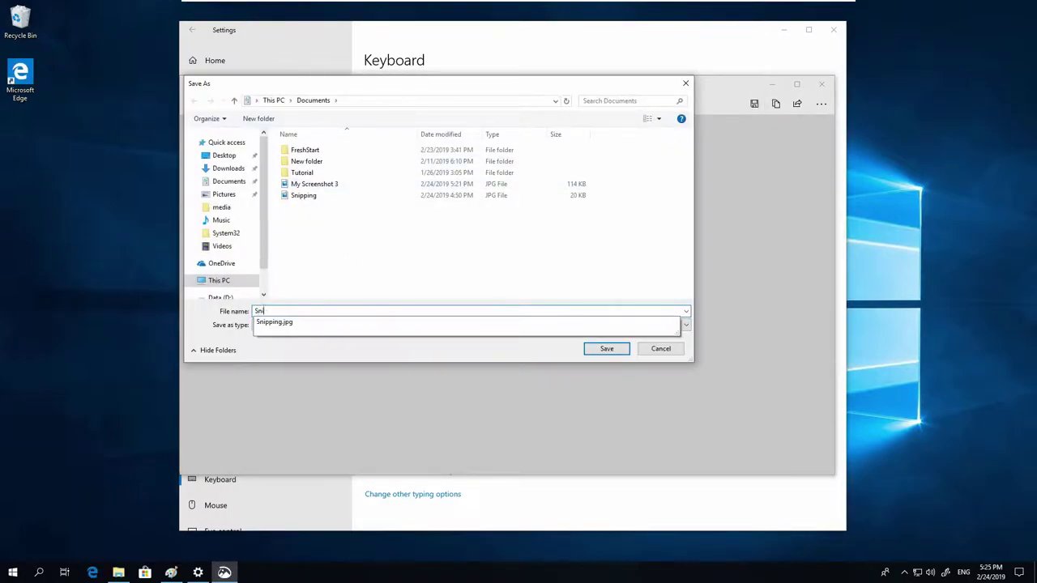
text(pping 2)
key(Return)
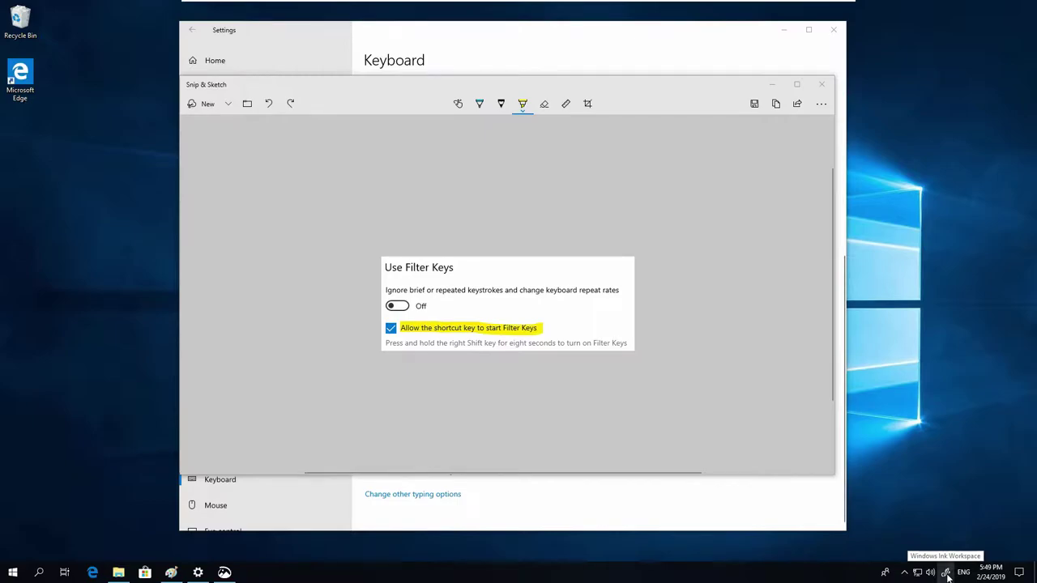
- Launch Snip & Sketch from the Windows Ink Workspace and close the new snip window
click(946, 573)
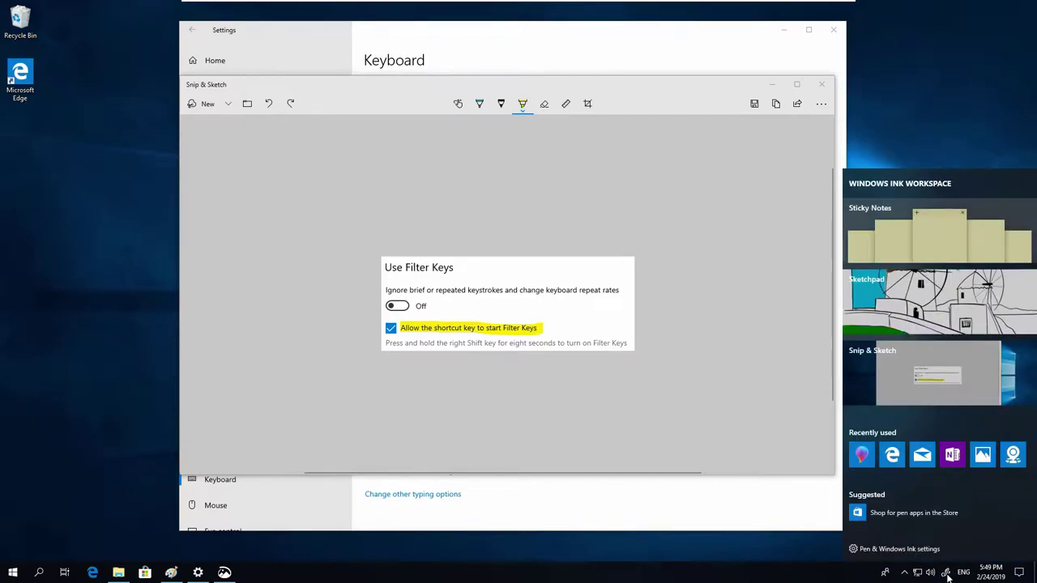
click(942, 373)
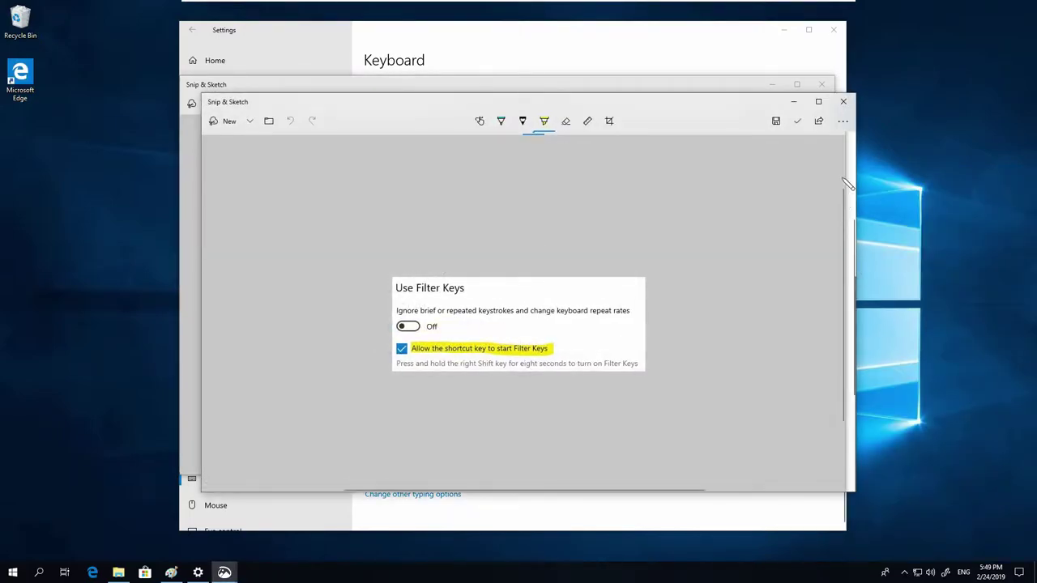
click(843, 102)
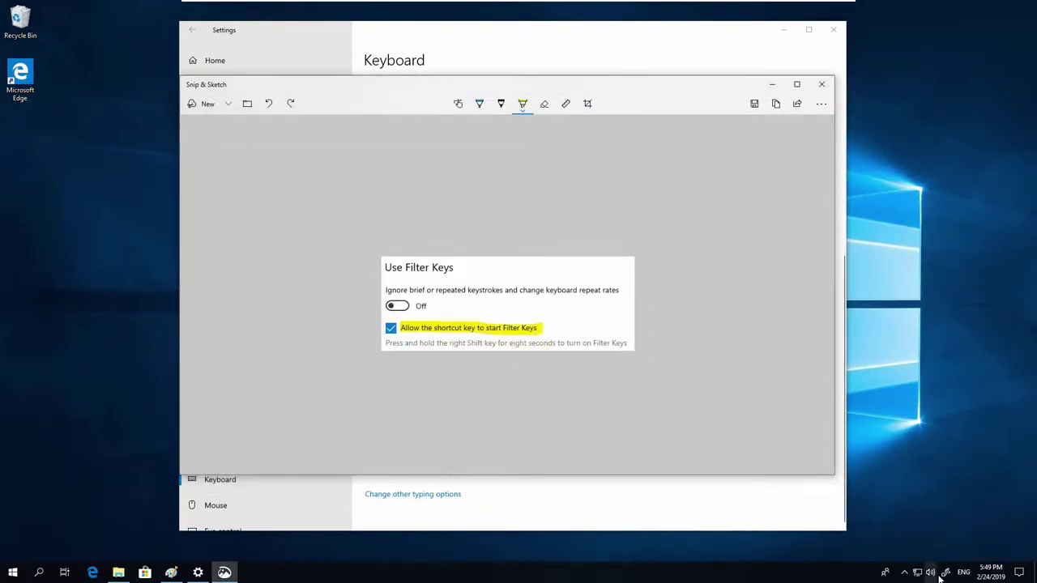
- Open the taskbar's options to examine the Show Windows Ink Workspace button setting
click(807, 575)
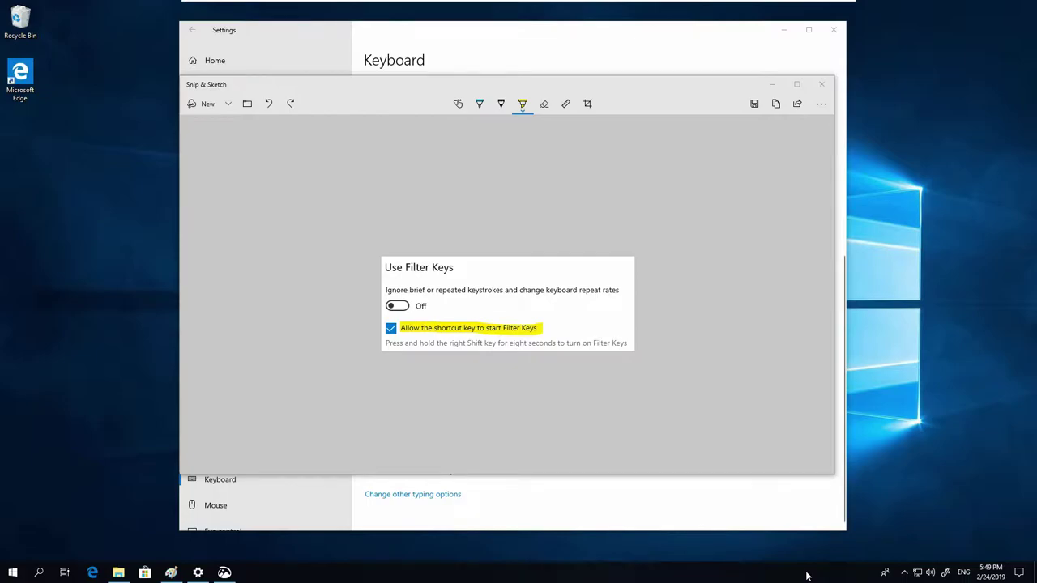
right_click(807, 576)
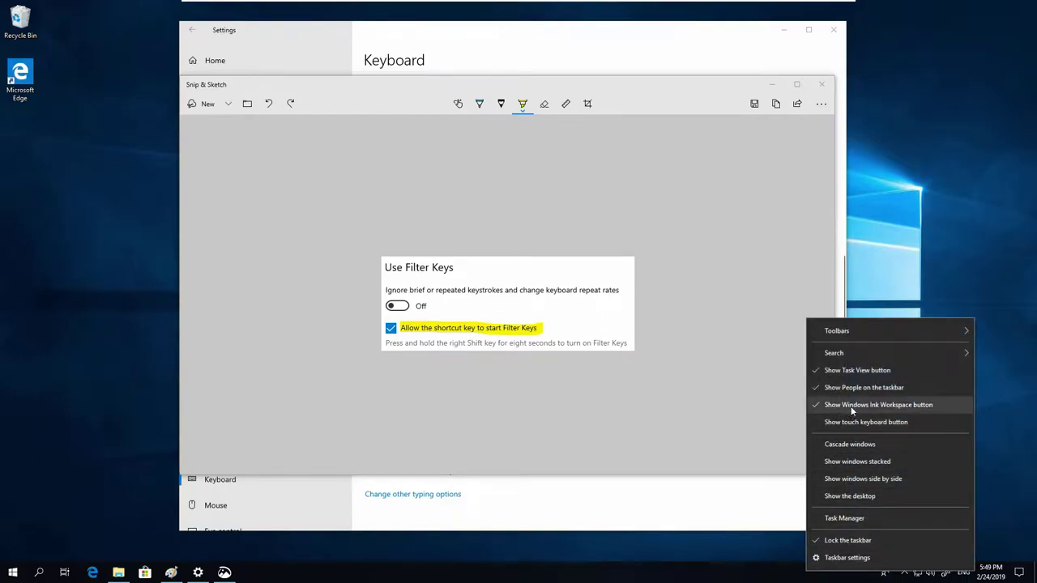